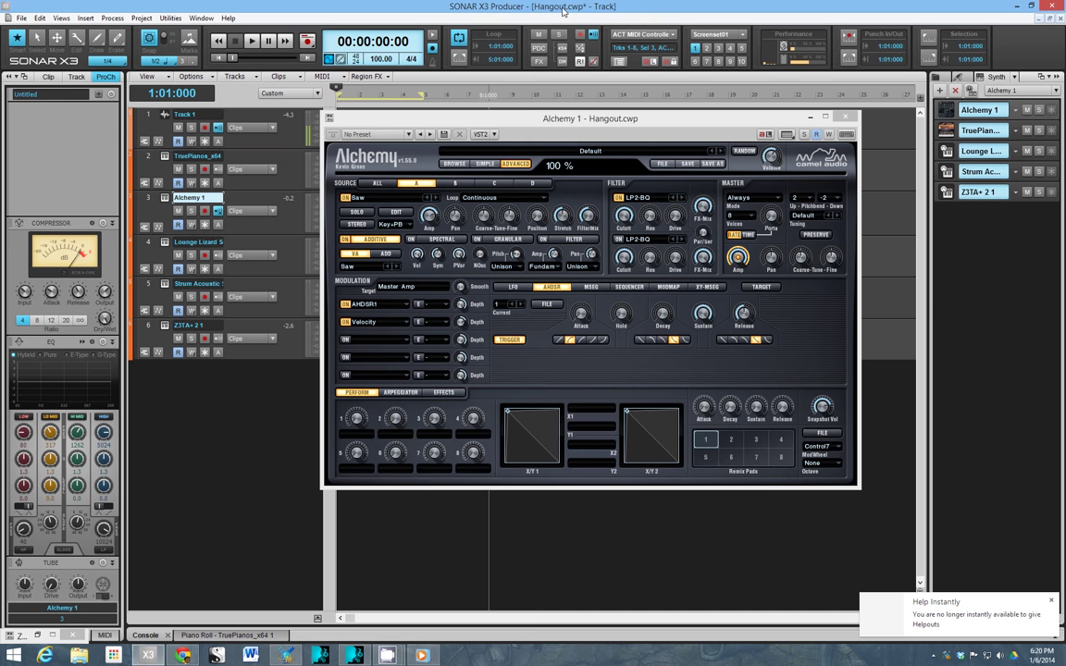
Save the Hangout project and nudge the Alchemy 1 window slightly lower
key(ctrl+s)
mouse_move(693, 123)
mouse_down()
mouse_move(695, 112)
mouse_move(691, 132)
mouse_up()
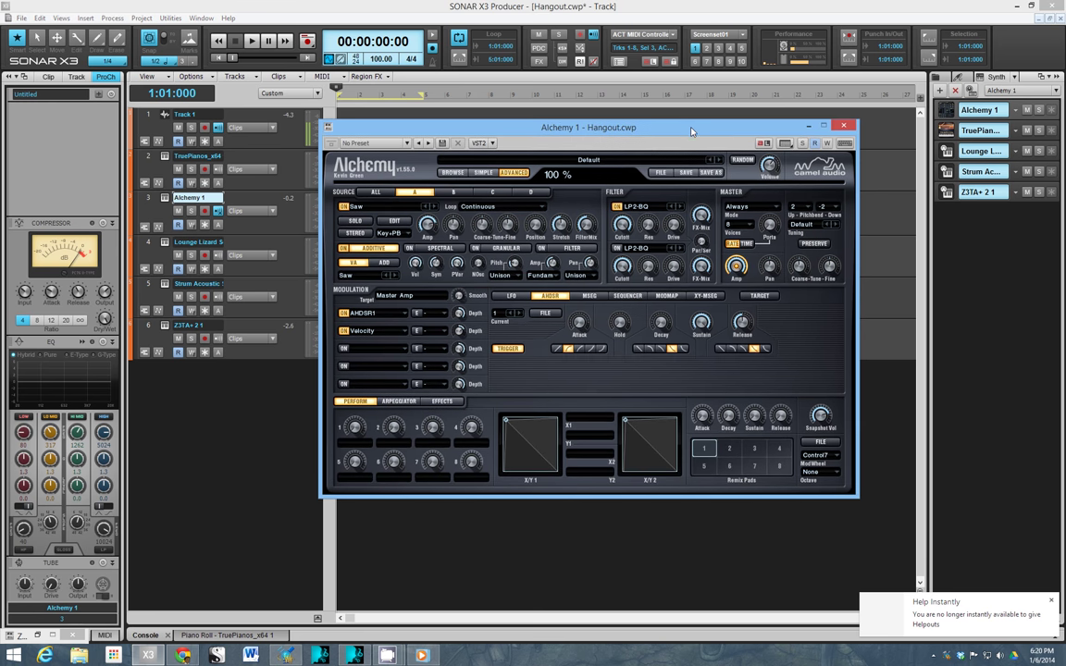
Change source A's waveform from Saw to Basic > Square and enable its ADD additive mode
click(350, 276)
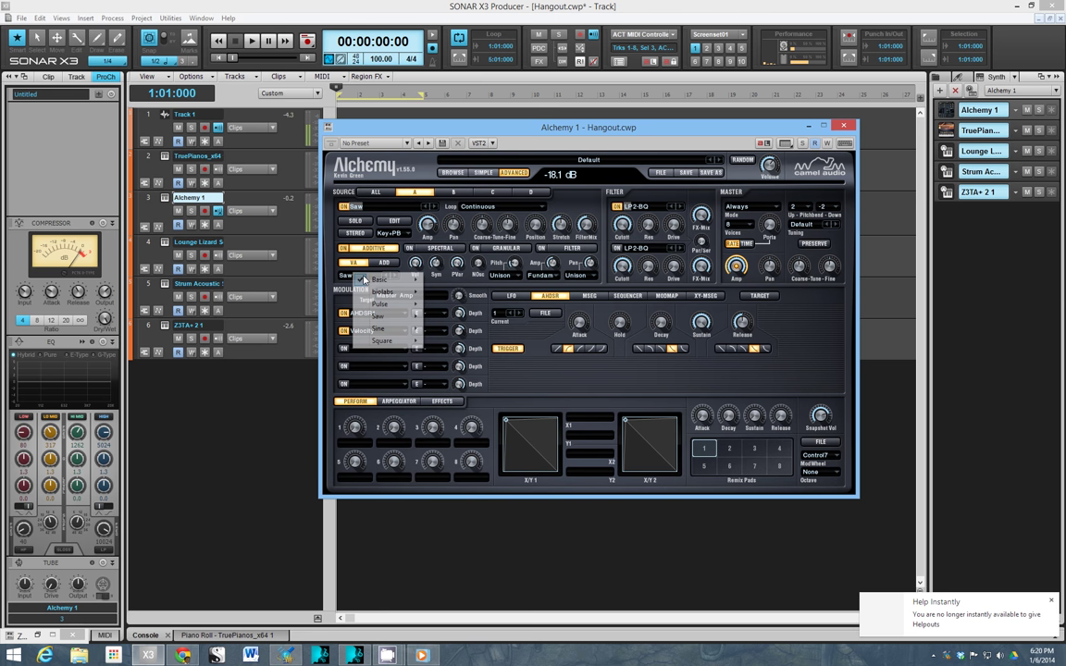
mouse_move(377, 280)
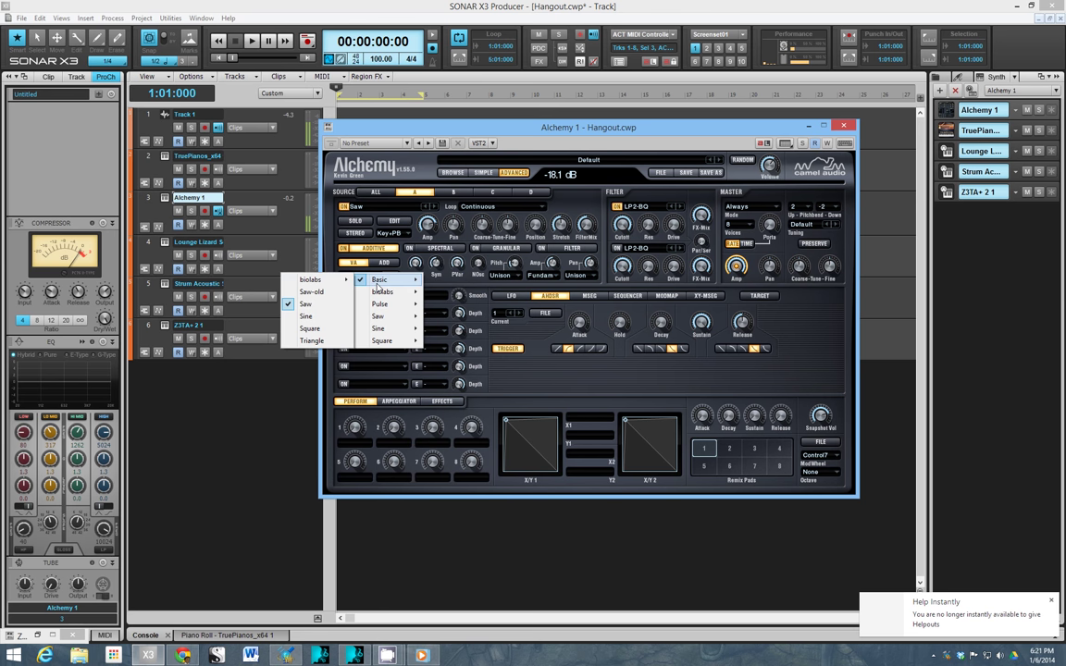
click(324, 331)
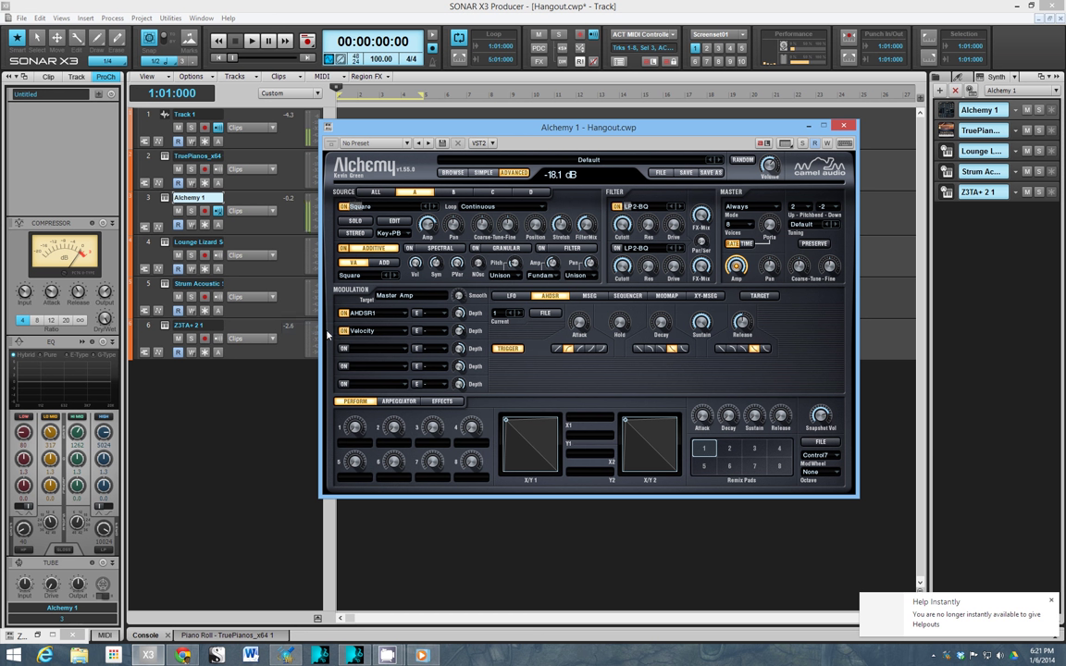
click(386, 263)
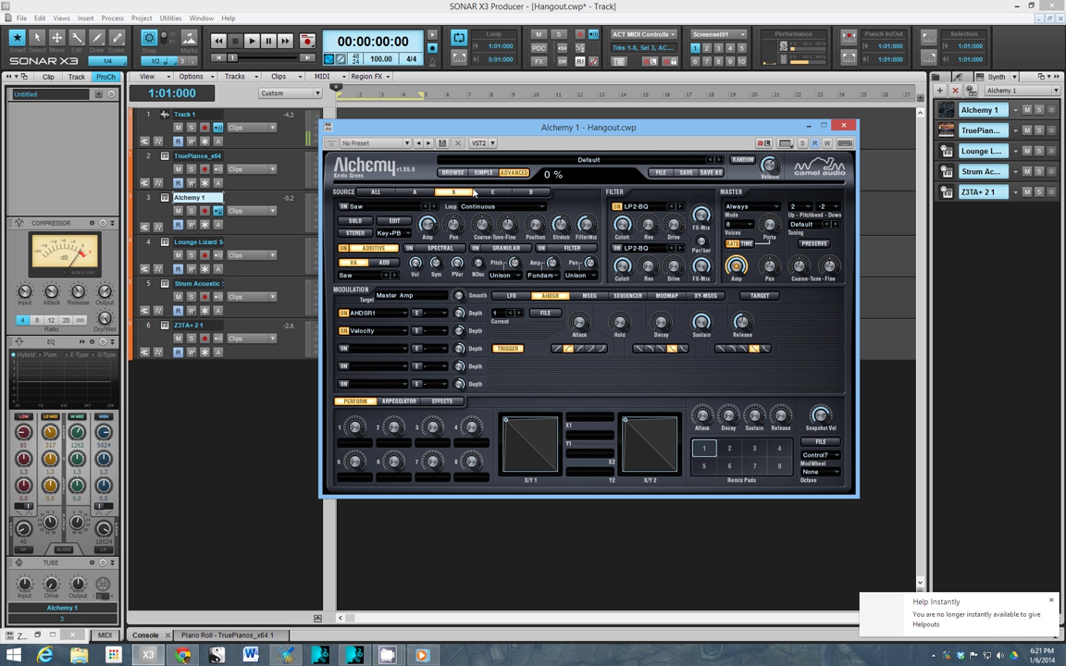
Compare source tabs D, A, C and D, then return to A and enable SPECTRAL
click(530, 192)
click(414, 193)
click(490, 192)
click(523, 192)
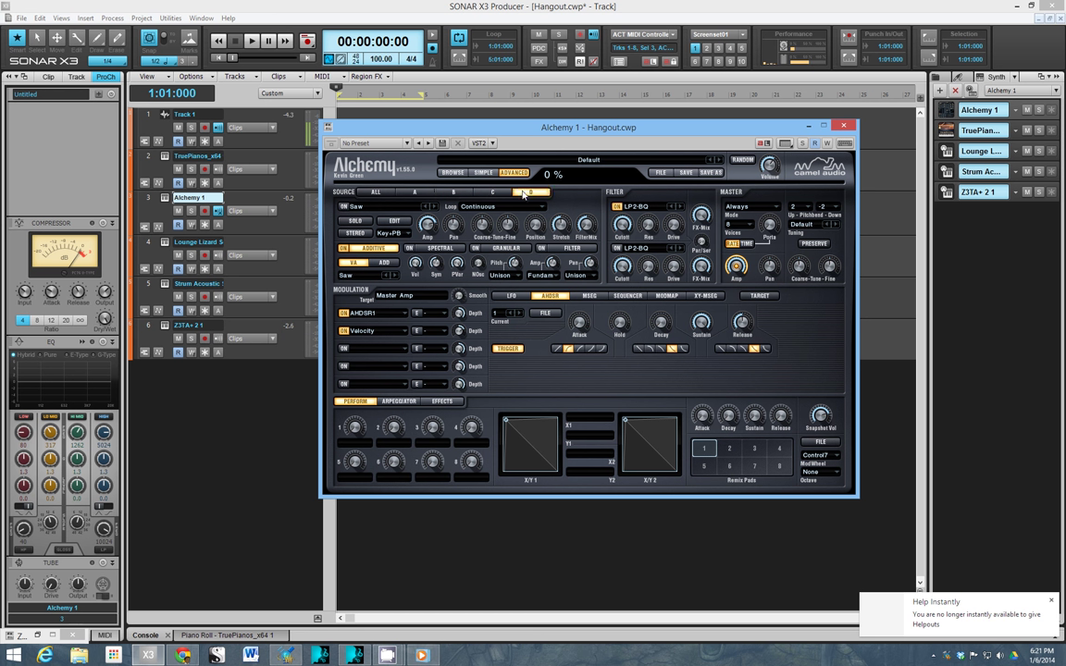
click(418, 192)
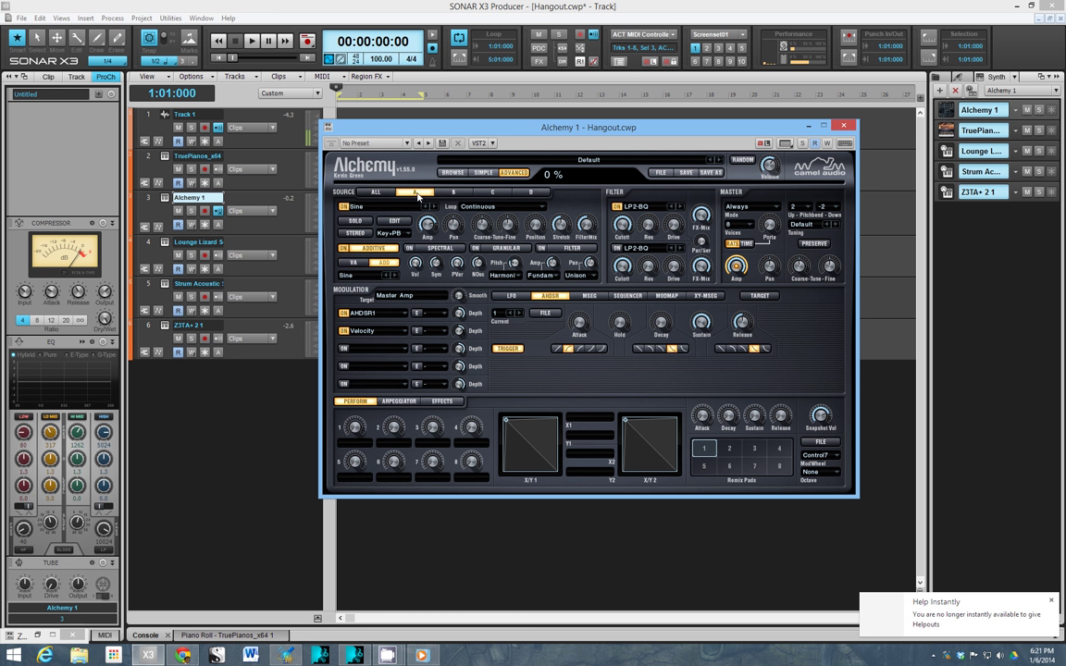
click(413, 249)
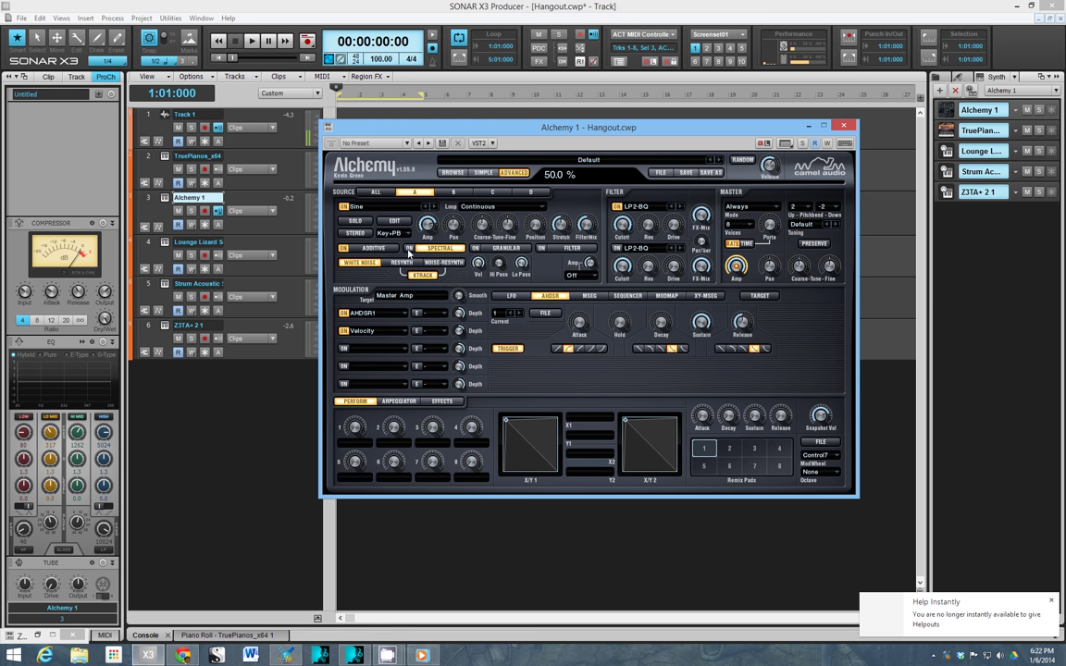
Enable GRANULAR mode on source A, then switch on its three LP2-BQ source filters
click(480, 248)
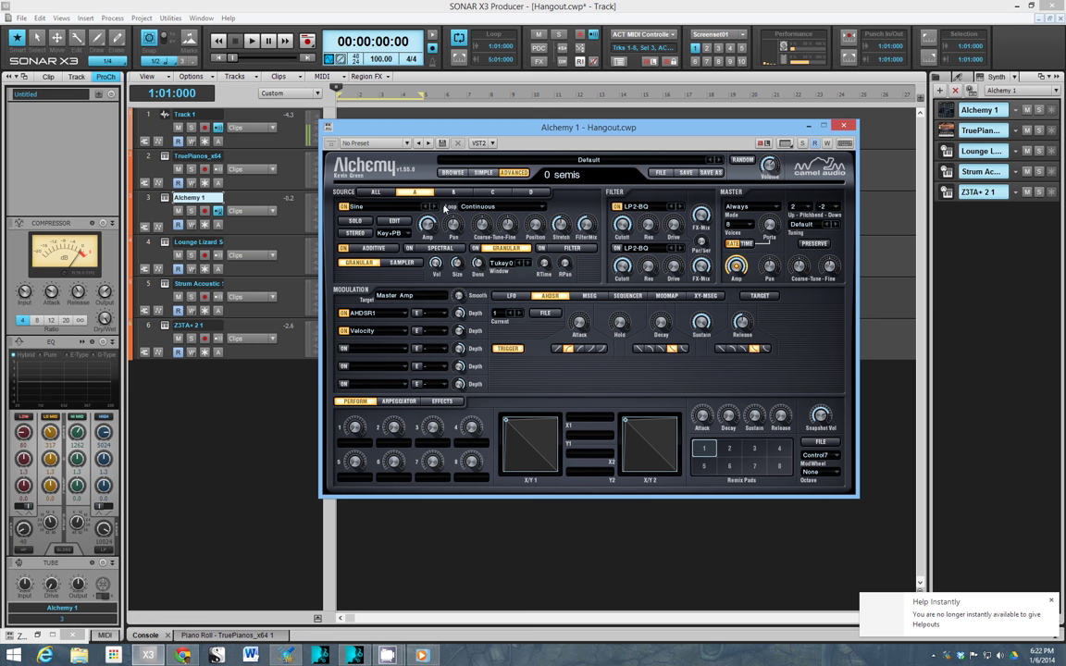
click(564, 249)
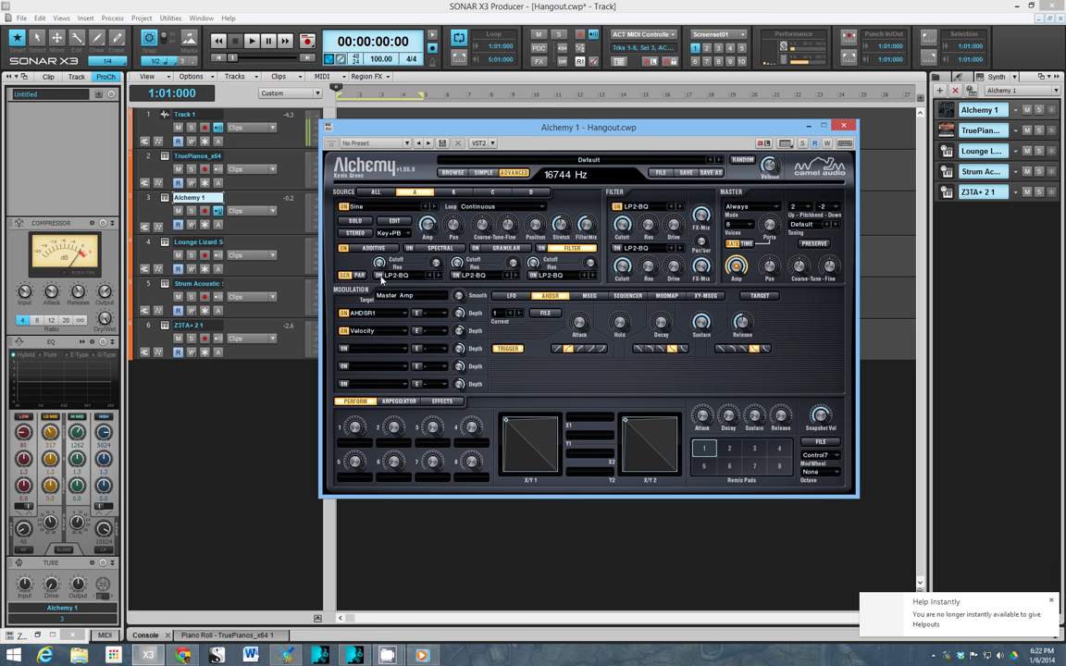
click(408, 277)
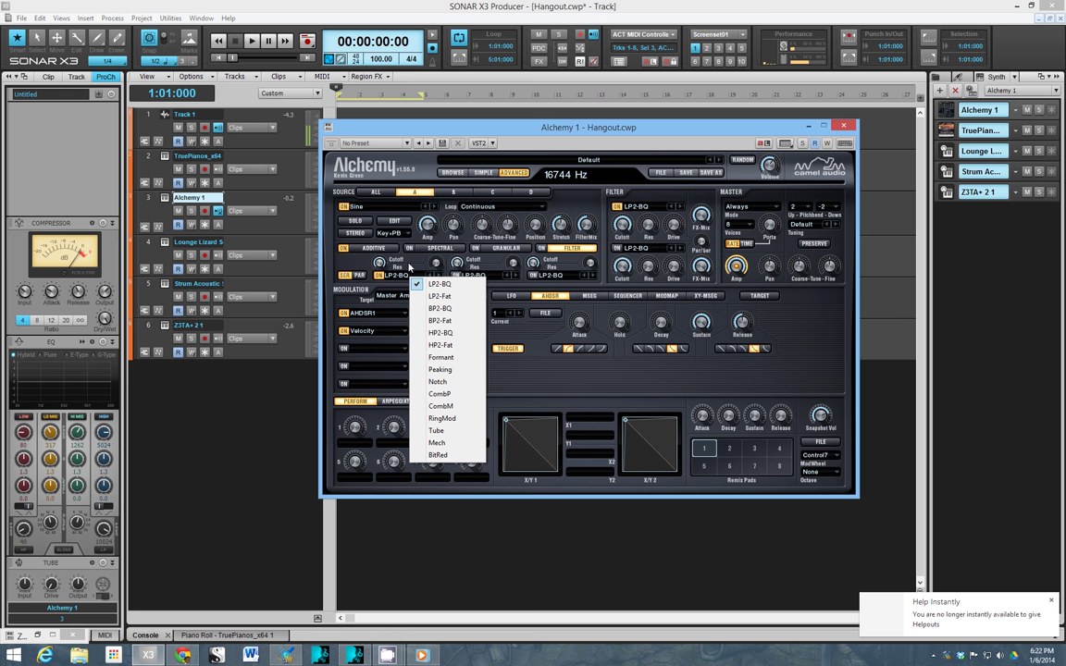
click(458, 271)
click(480, 275)
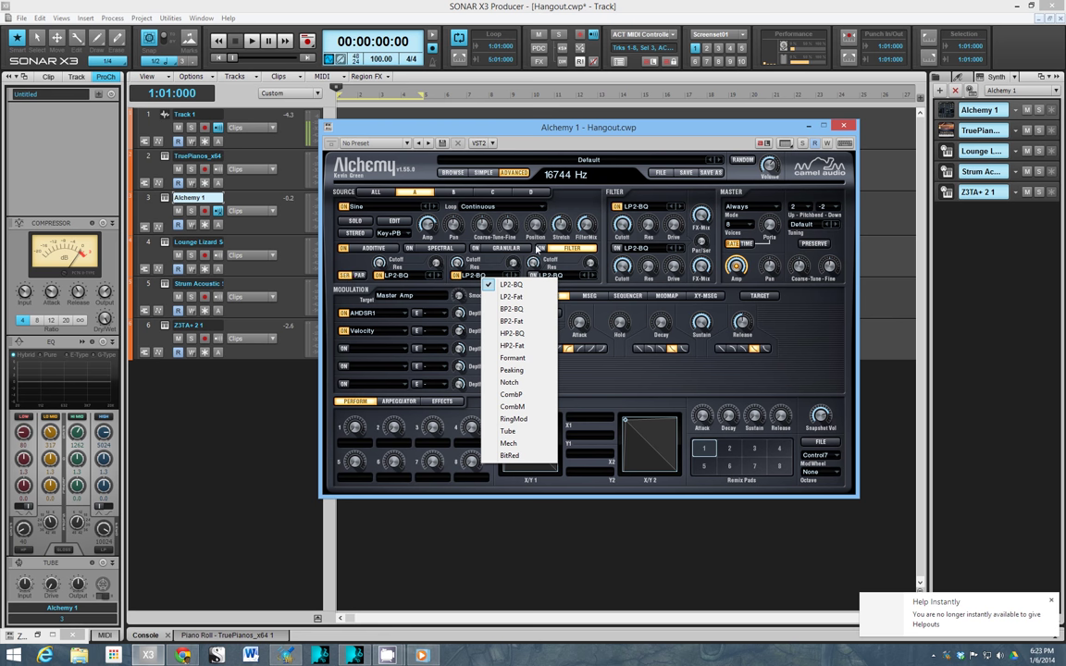
click(561, 250)
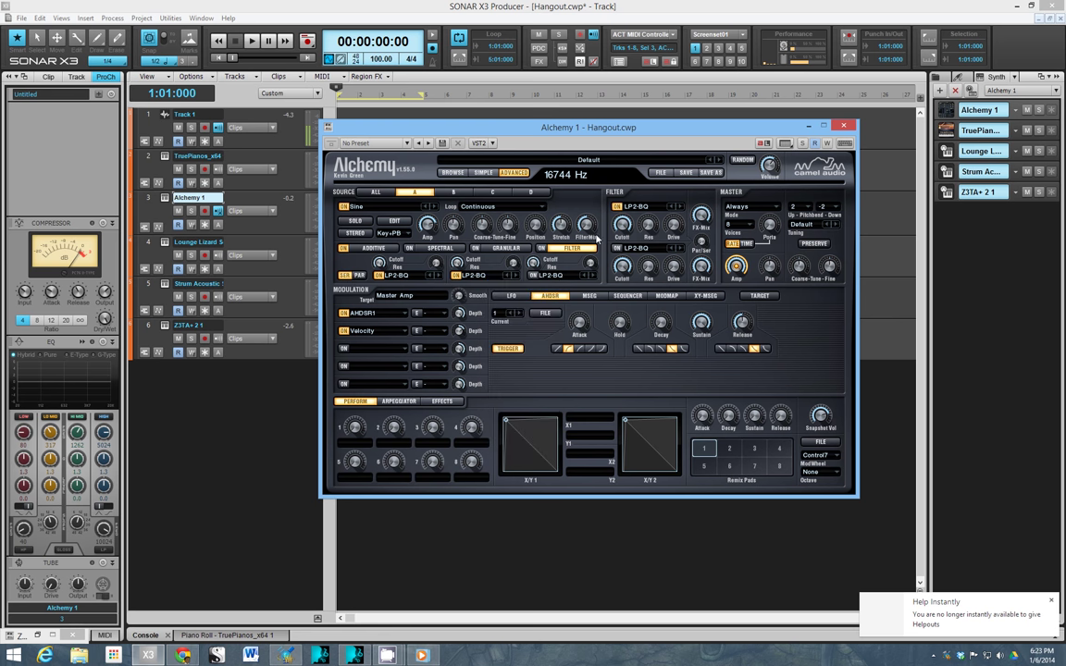
click(638, 207)
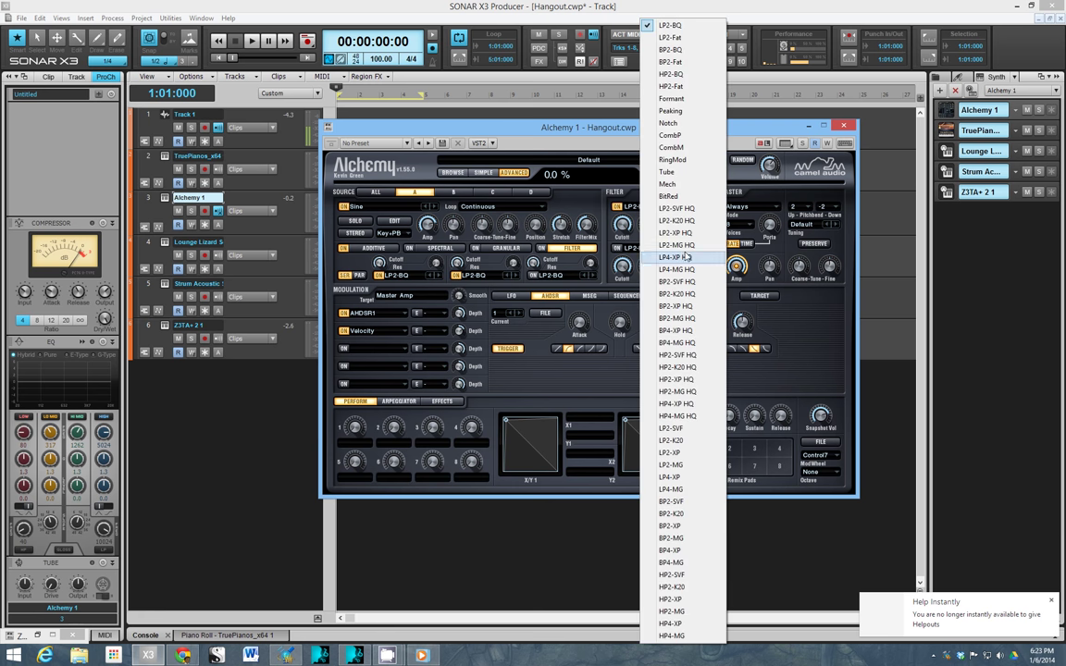
click(606, 220)
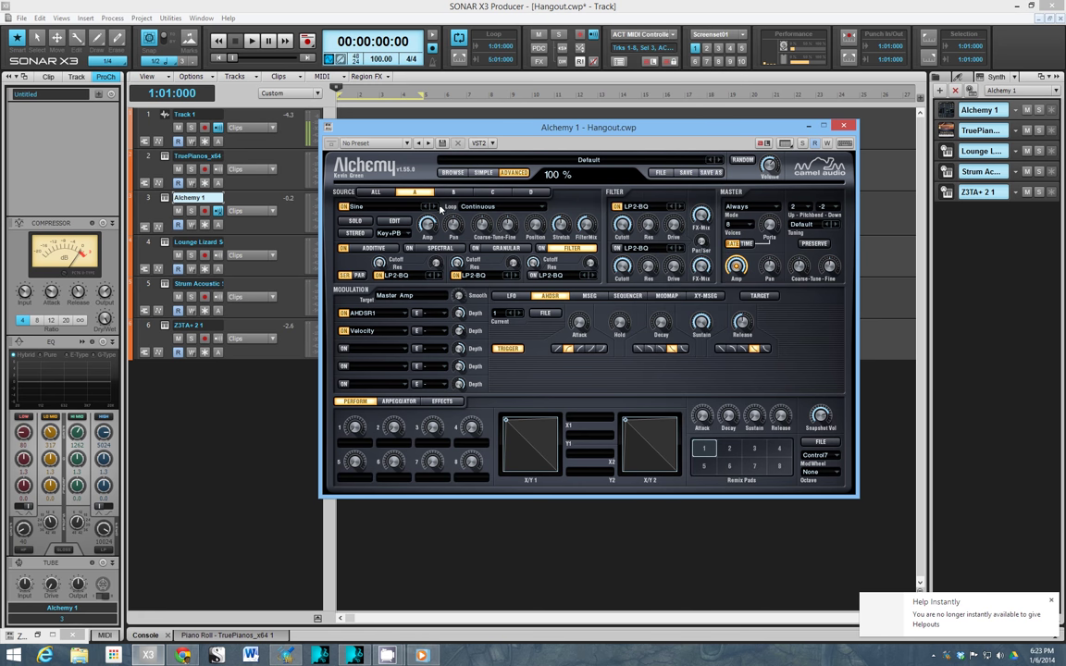
click(375, 191)
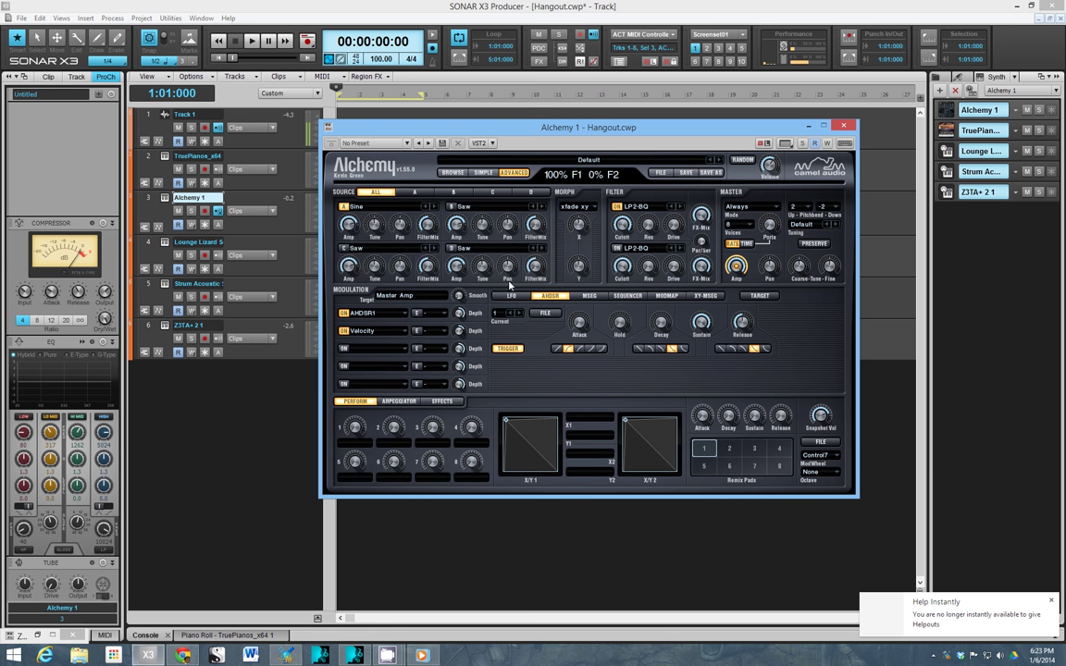
click(456, 192)
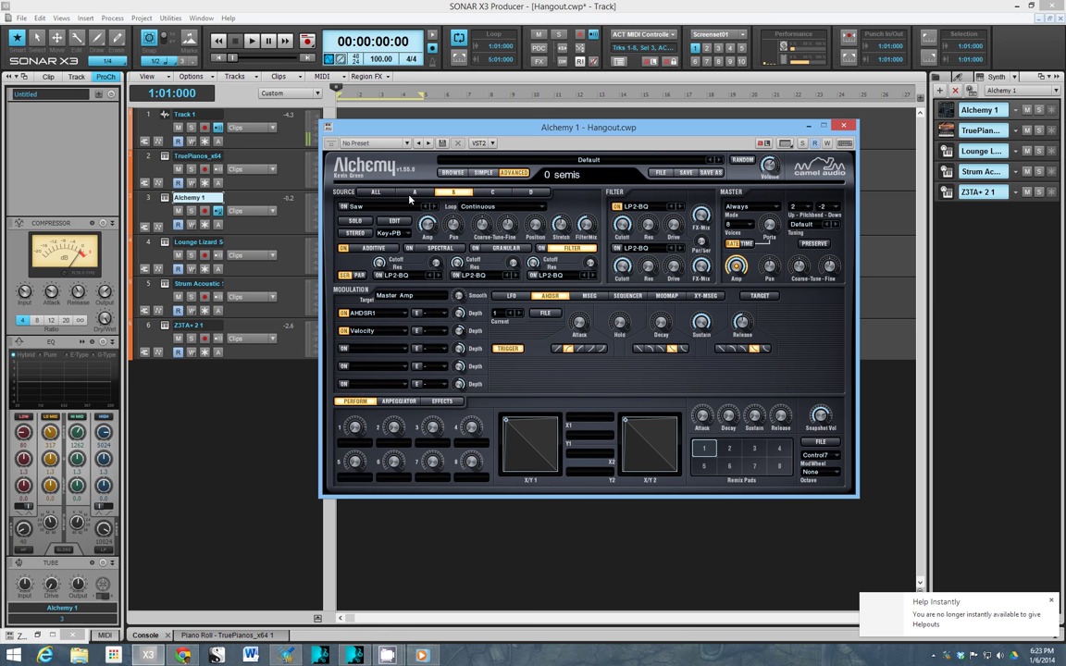
click(379, 194)
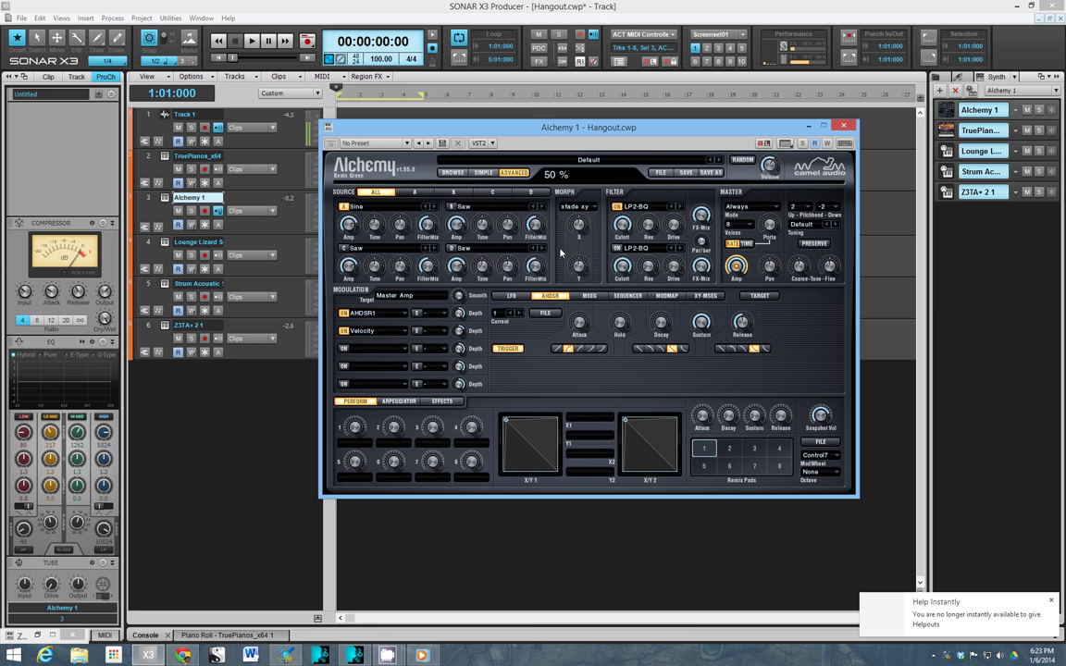
click(592, 209)
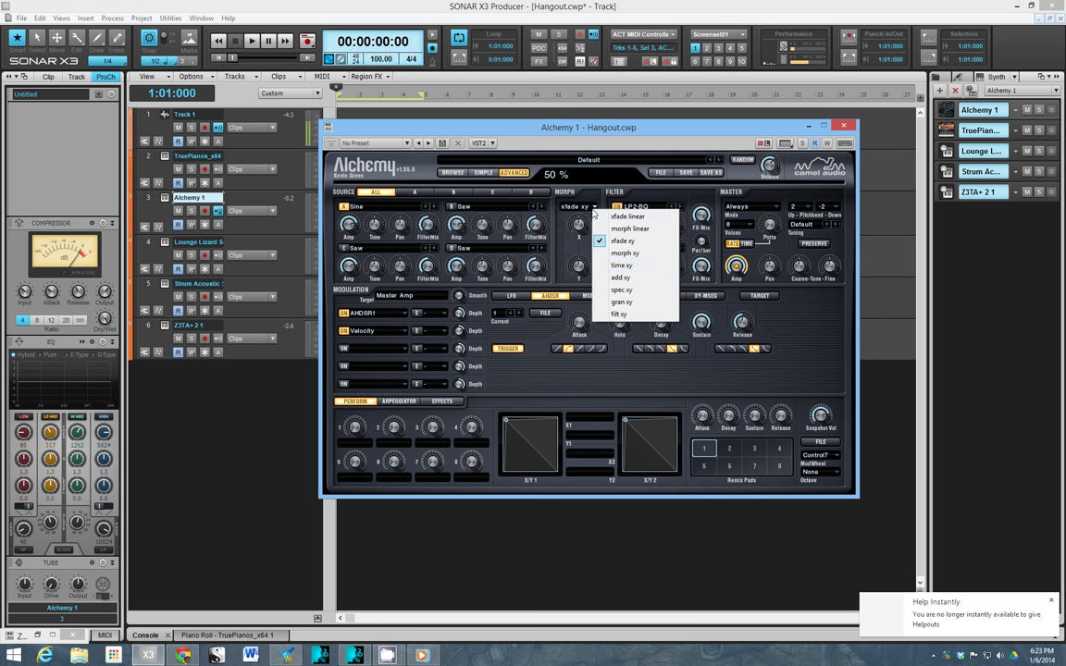
click(567, 236)
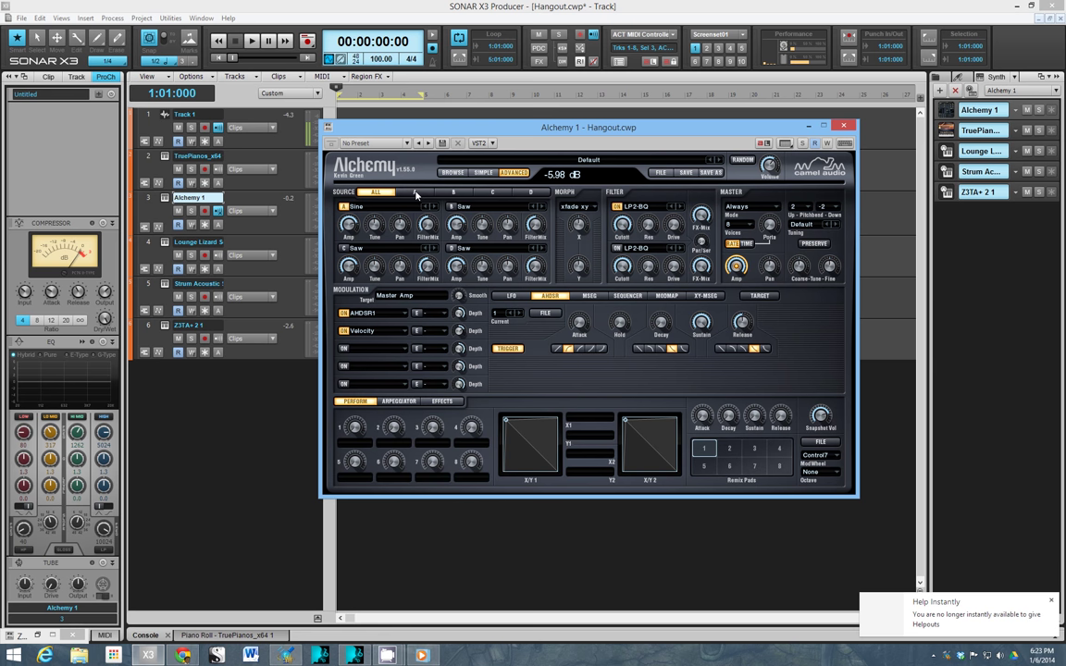
click(347, 206)
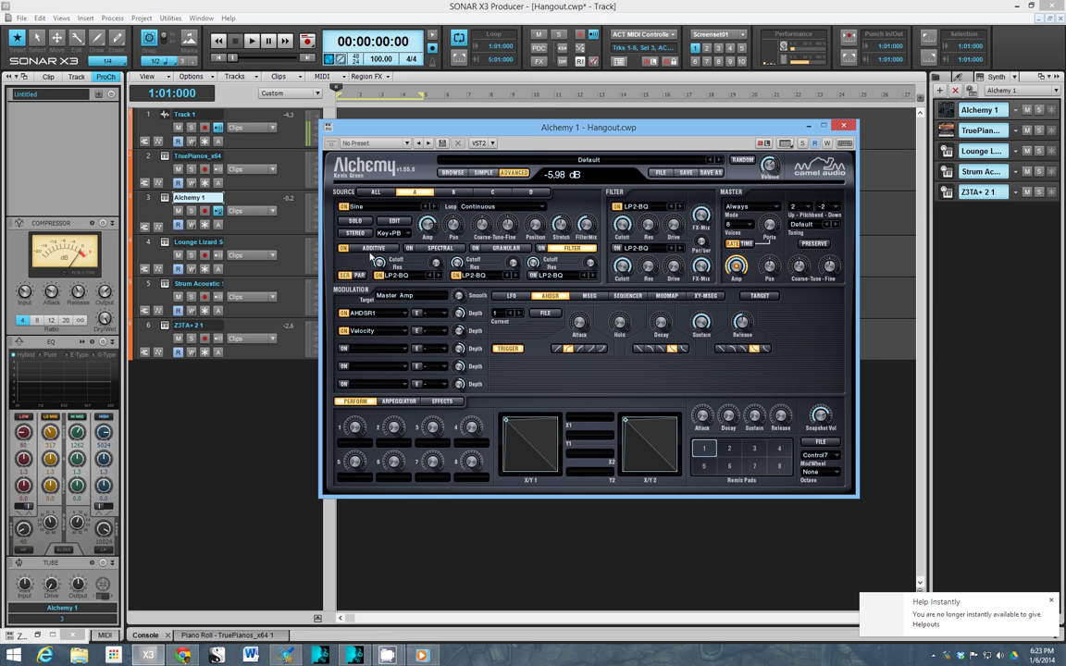
Open source A's Import Audio browser at Cinematic Atmospheres > Sound Effects
click(374, 249)
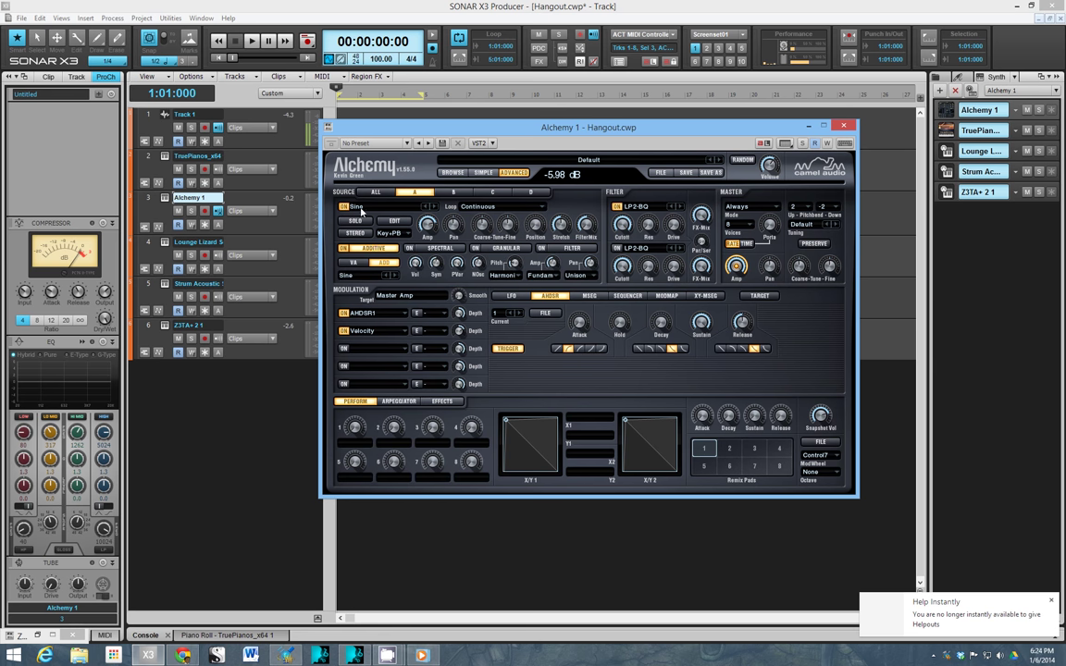
click(387, 210)
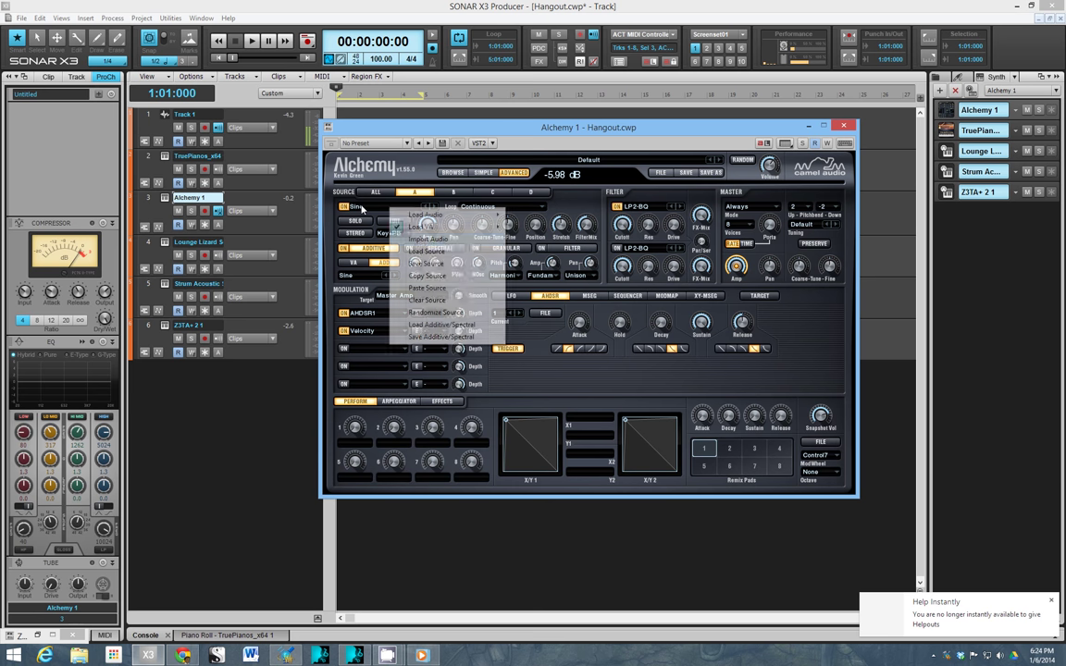
click(420, 240)
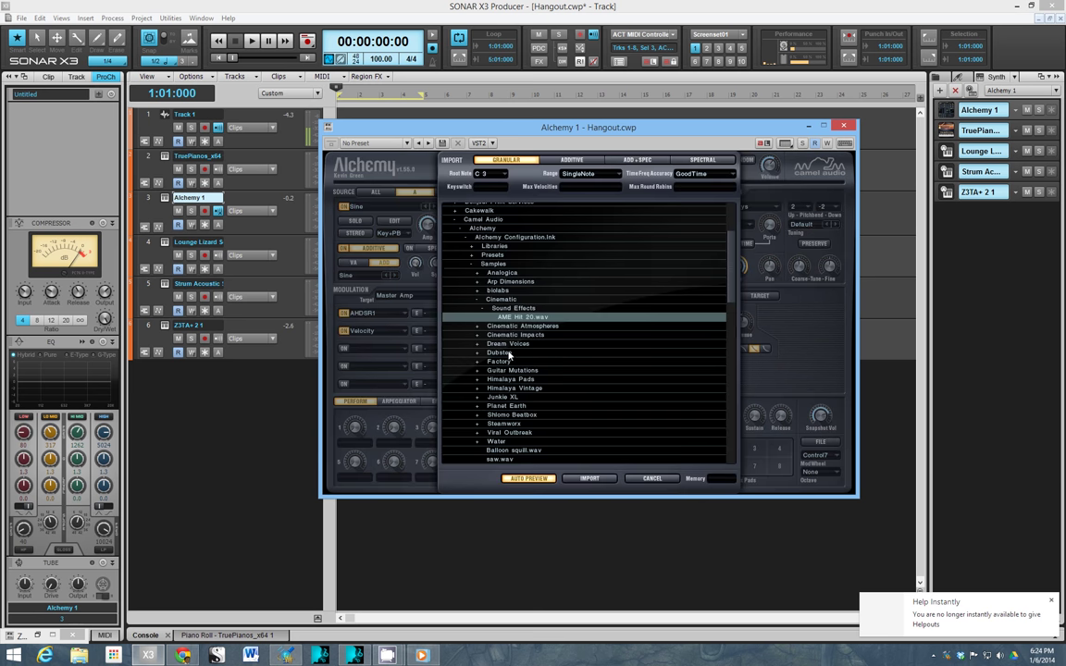
double_click(506, 355)
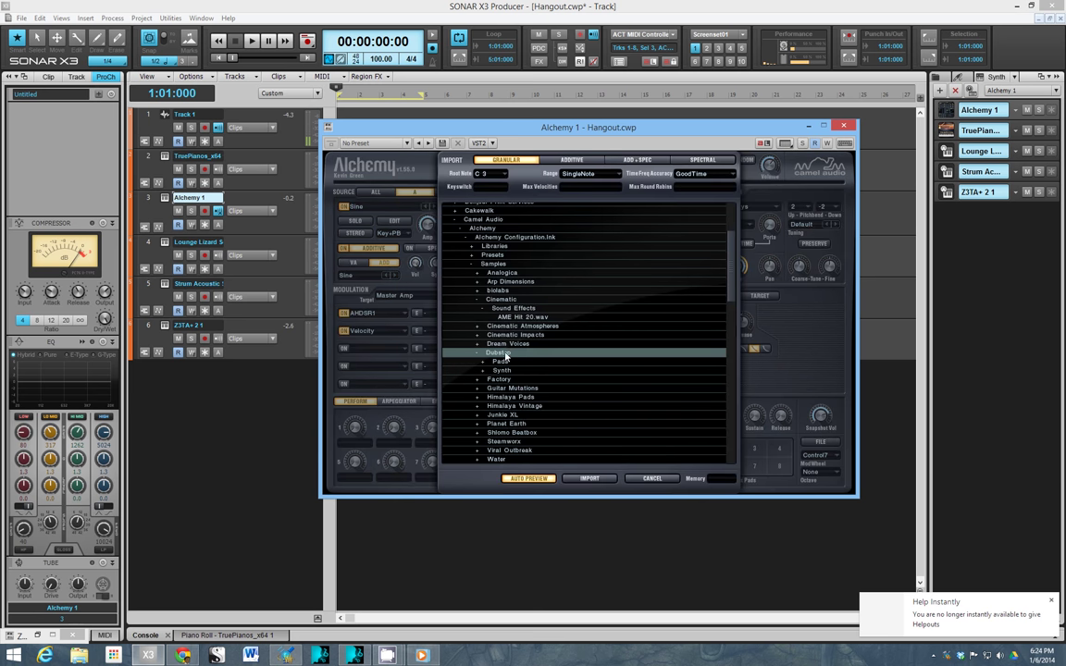
double_click(481, 327)
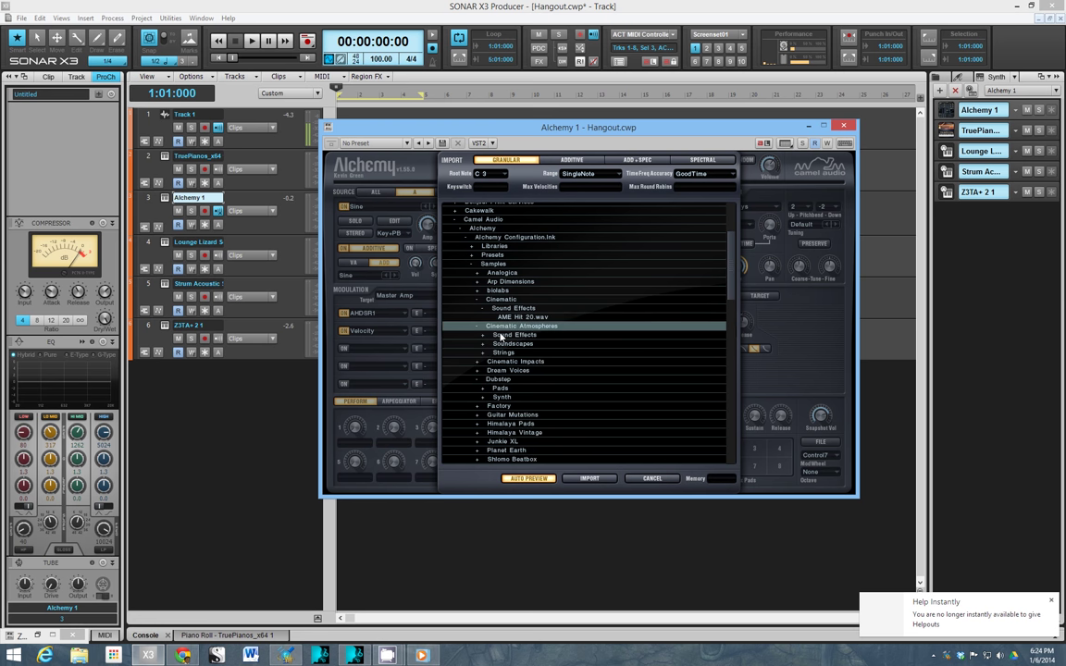
double_click(511, 334)
Import DroneFX-CatPiano.wav into source A and raise its level to about -6 dB
click(509, 345)
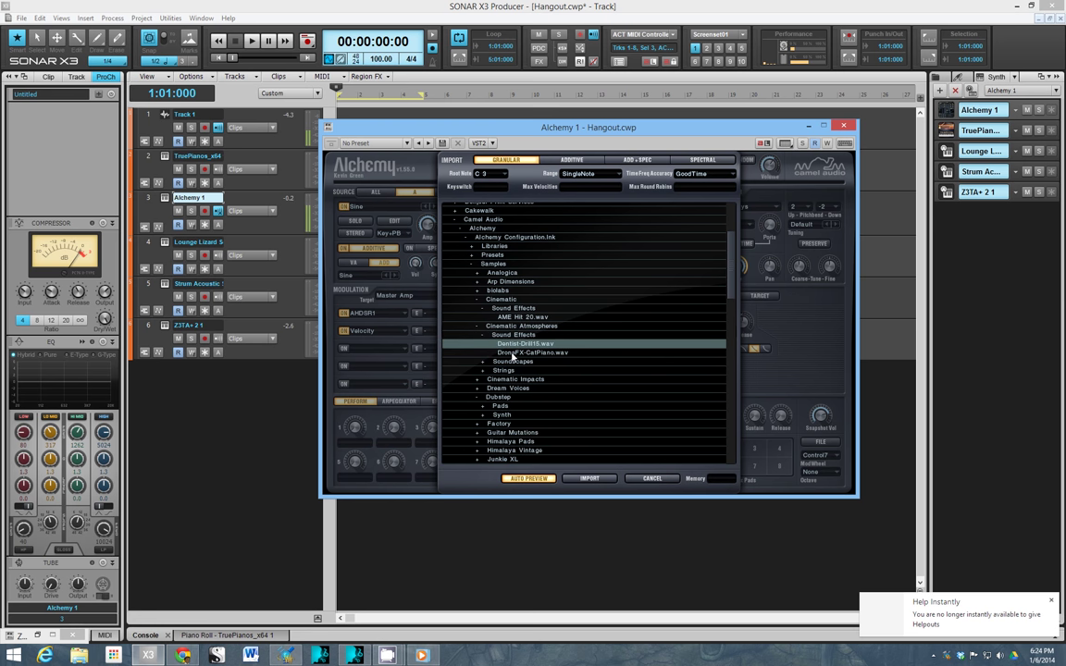
click(515, 354)
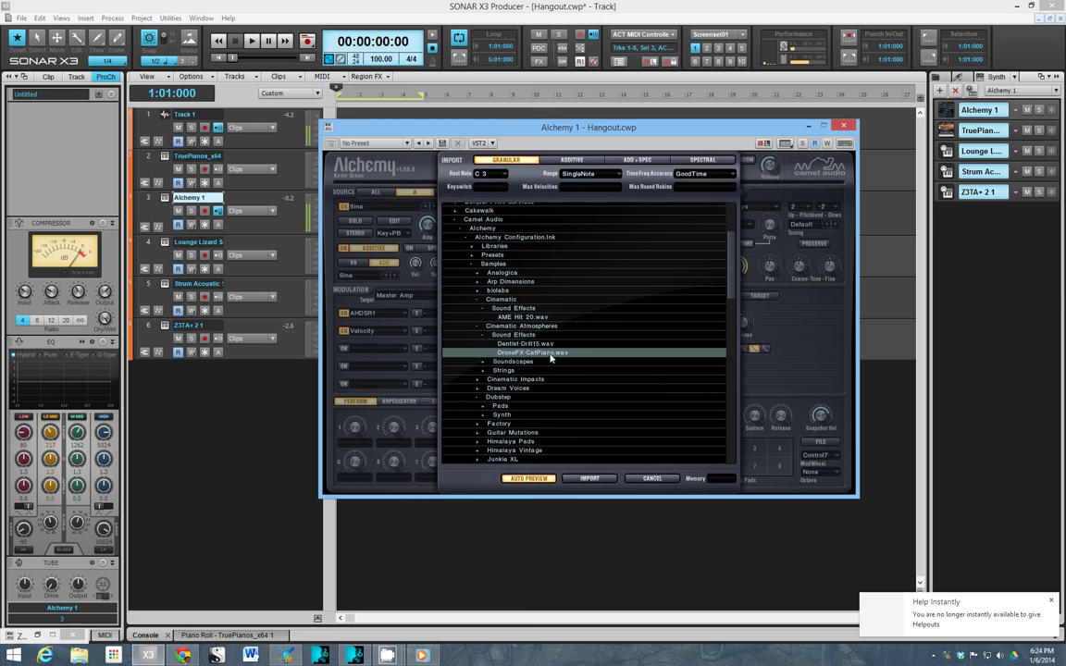
click(592, 480)
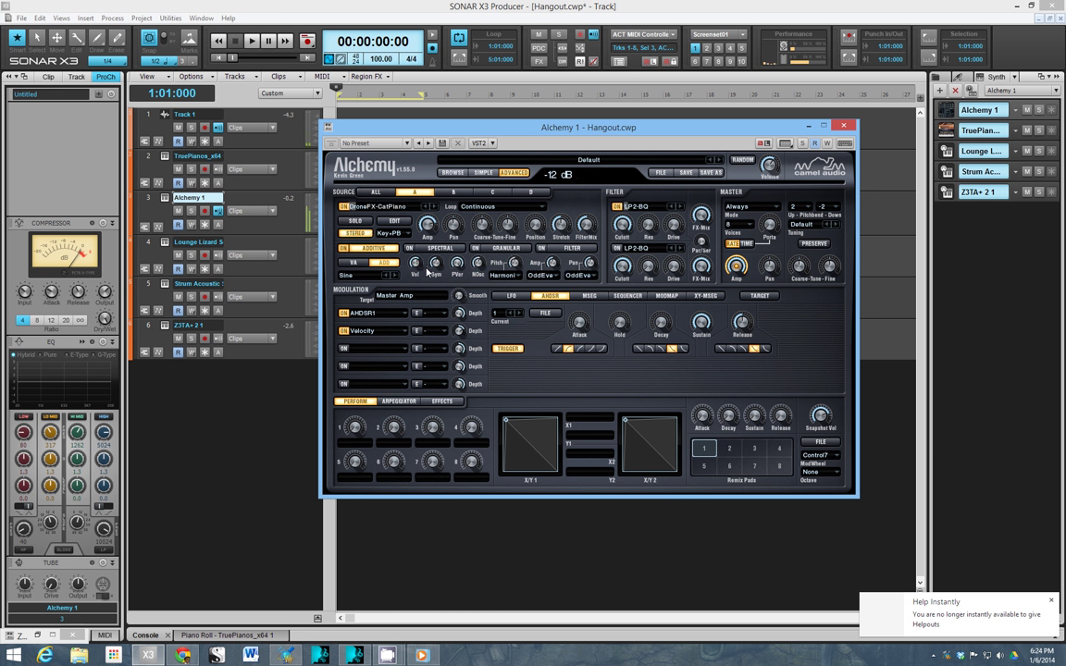
mouse_move(437, 264)
drag(426, 216, 421, 203)
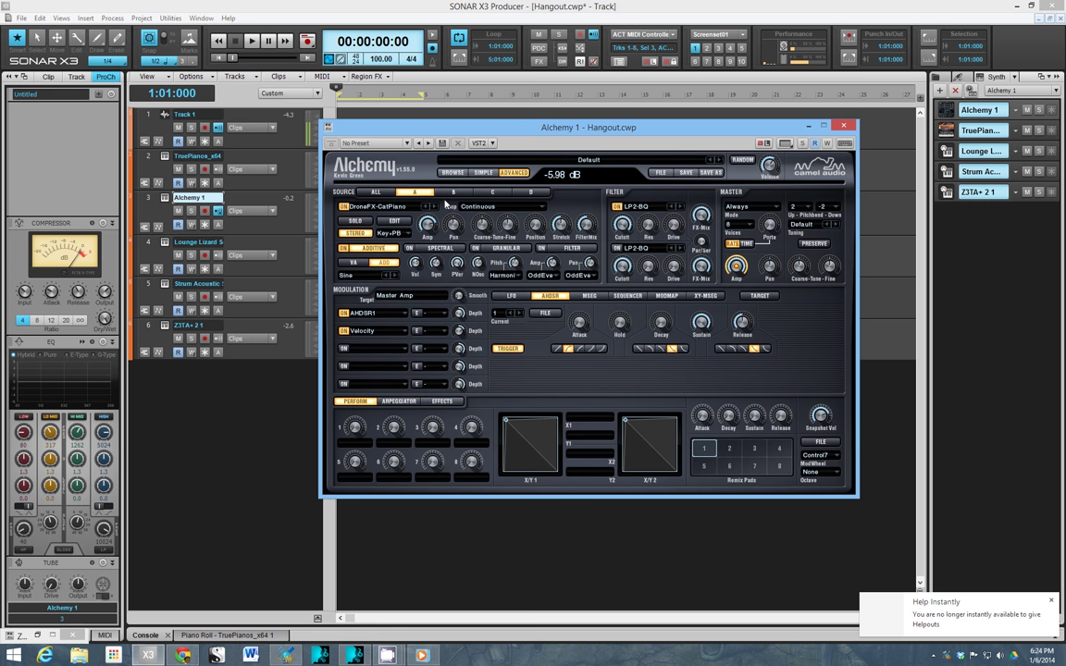
Import DroneFX-Mindphuk-C1.wav from the Soundscapes folder into source B
click(451, 192)
click(390, 208)
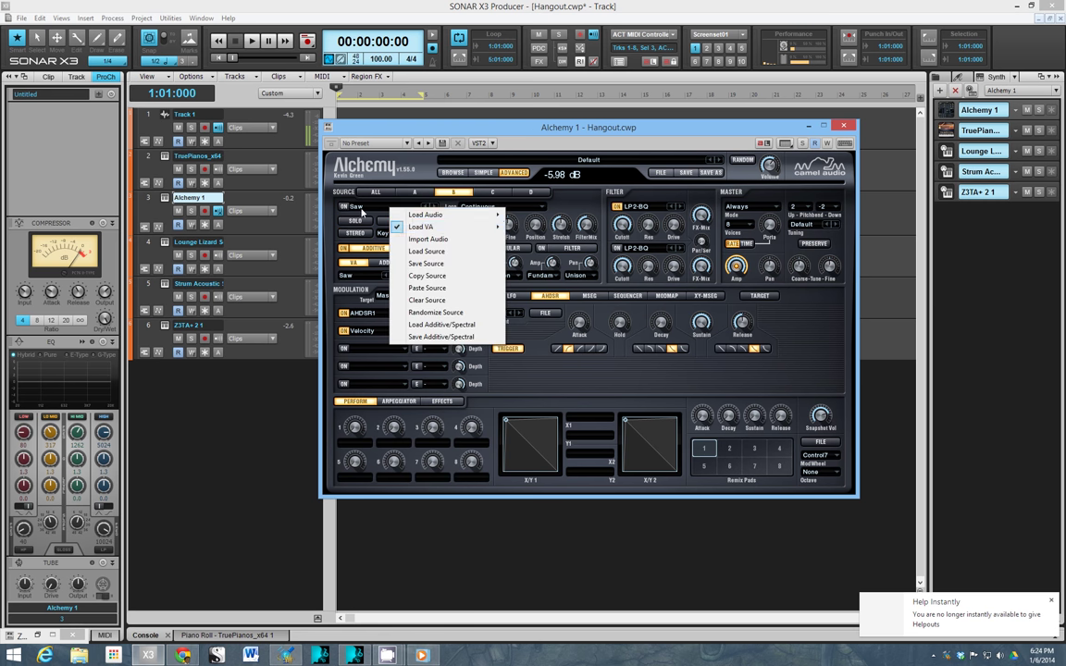
mouse_move(426, 228)
mouse_move(375, 243)
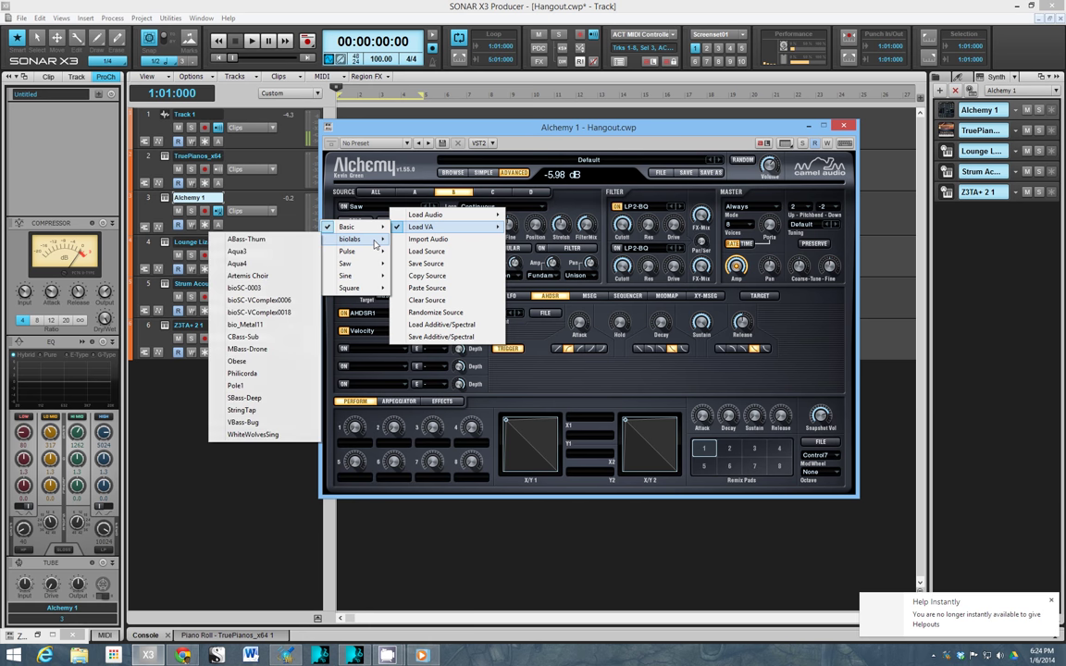
click(424, 239)
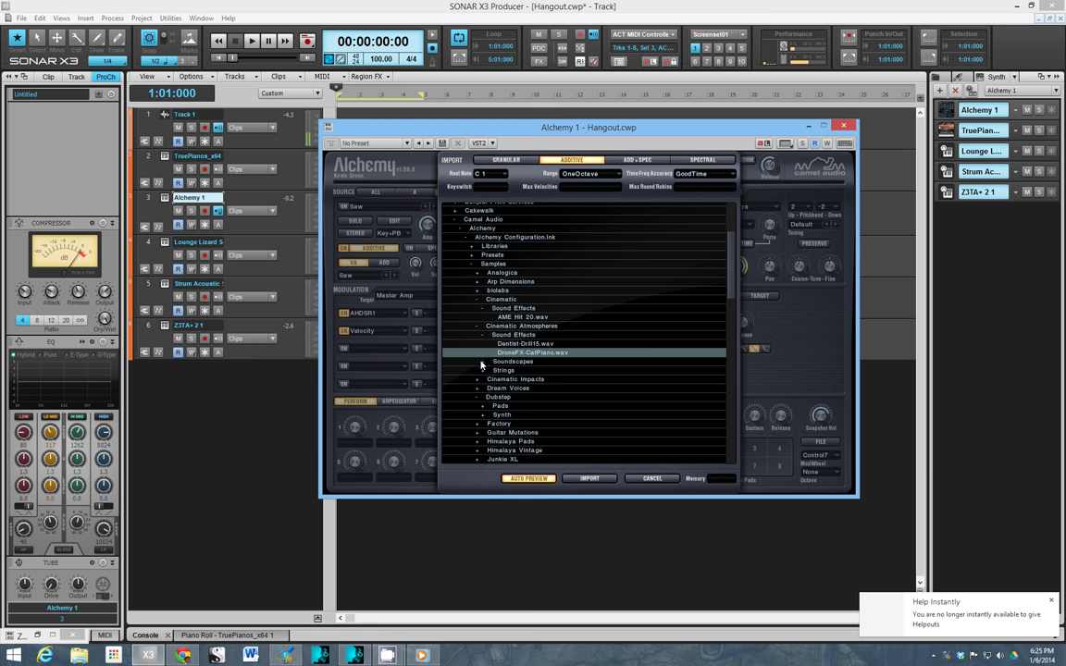
click(481, 363)
click(513, 370)
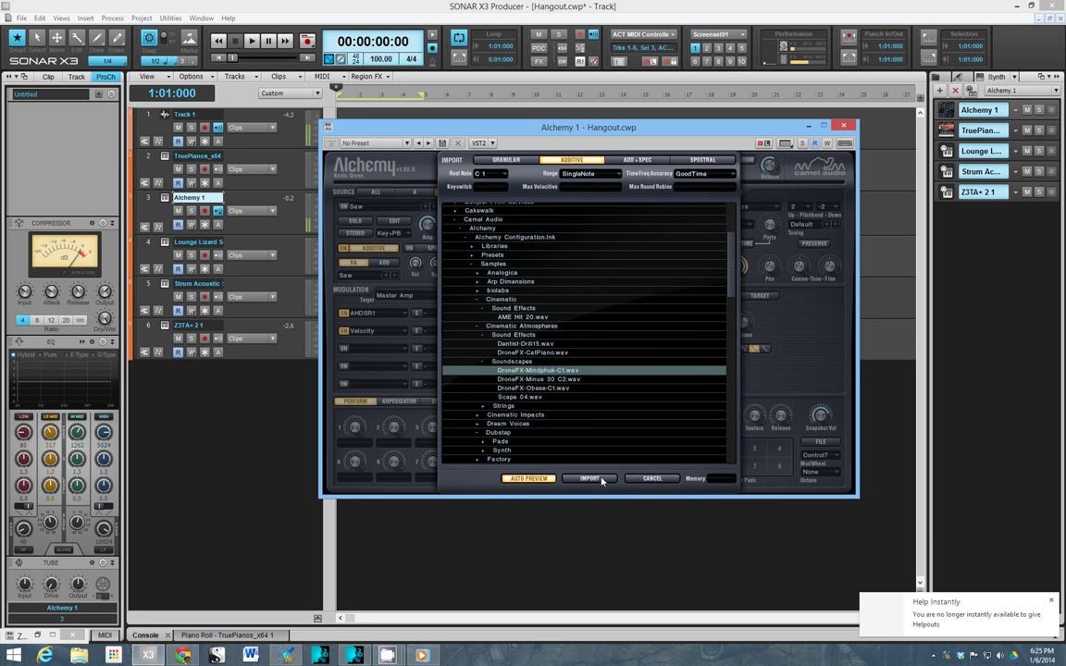
click(590, 478)
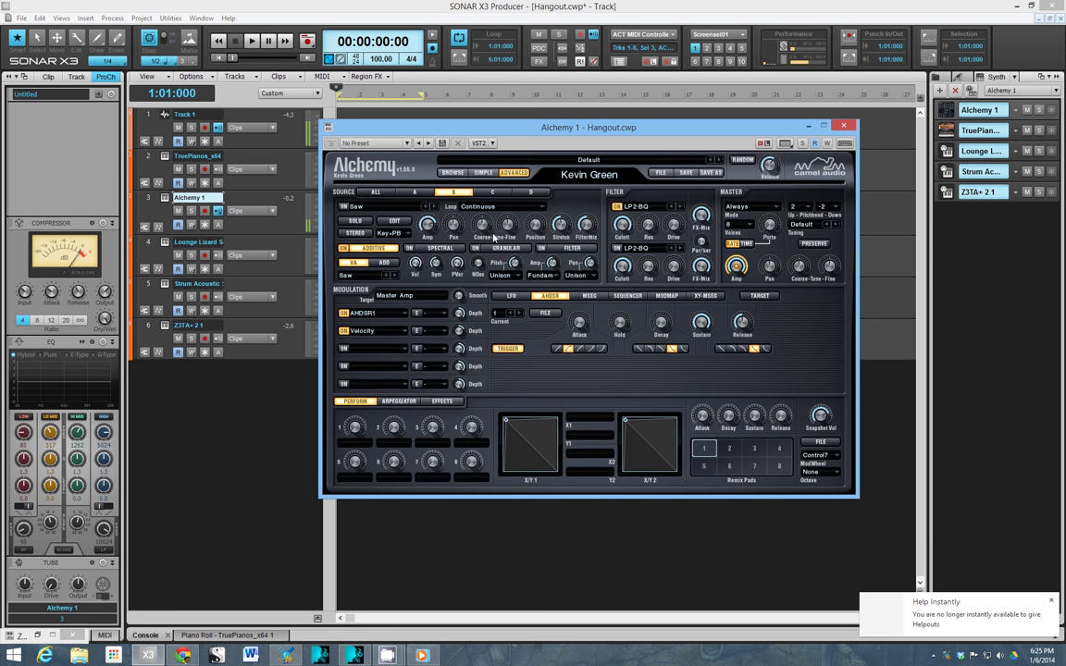
In the ALL view, set the Morph type to add xy and sweep the Morph X knob
click(375, 193)
click(596, 207)
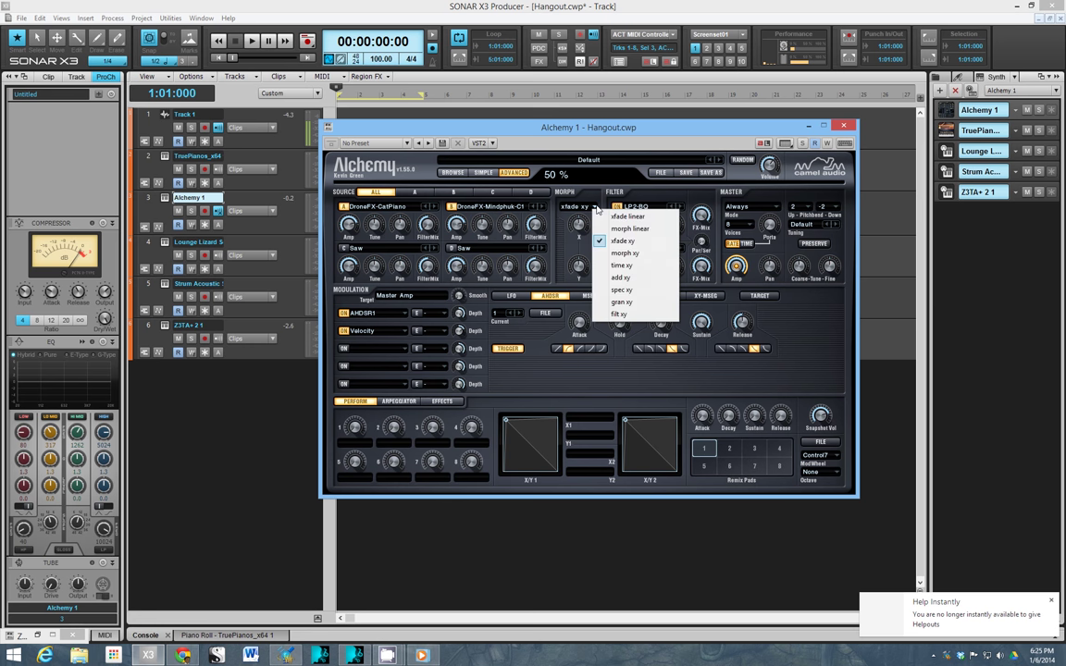
click(633, 279)
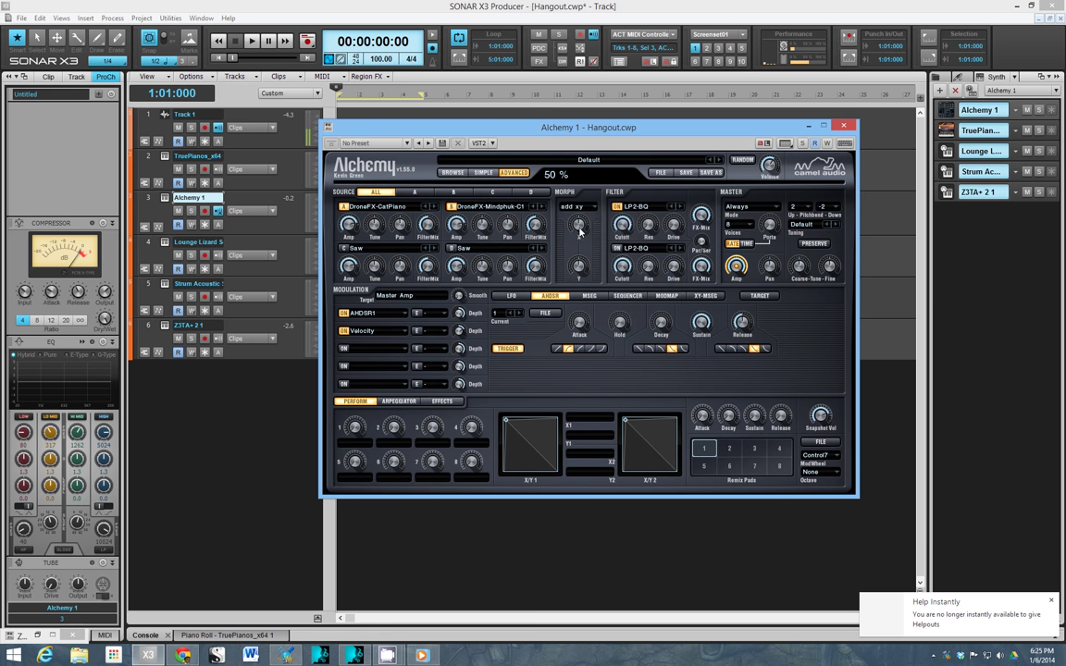
drag(577, 224, 550, 227)
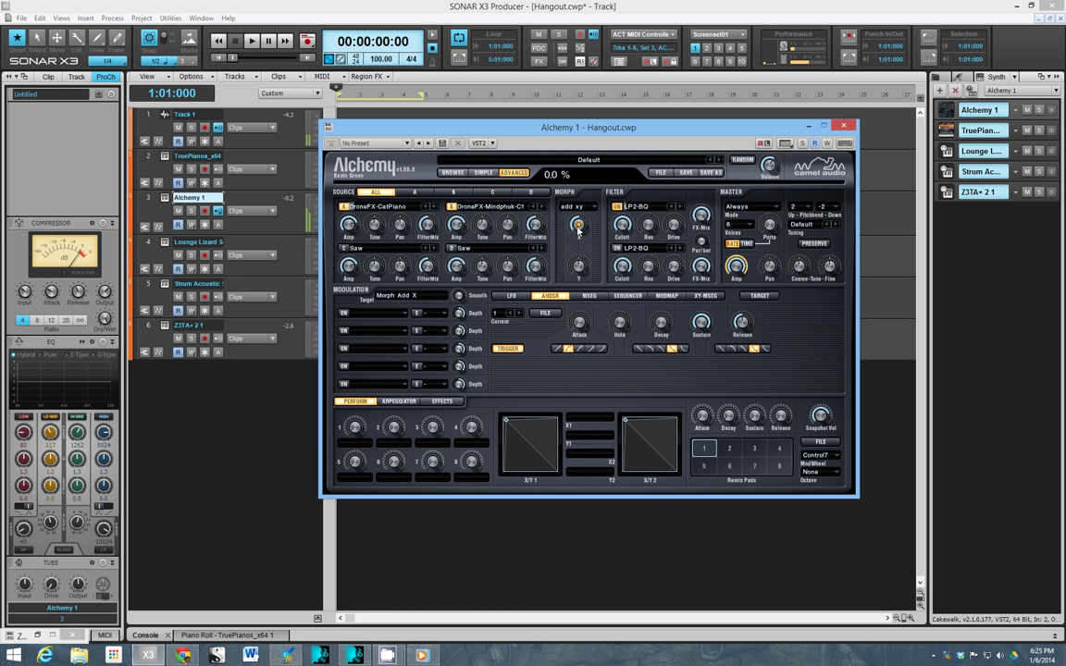
drag(577, 229, 510, 97)
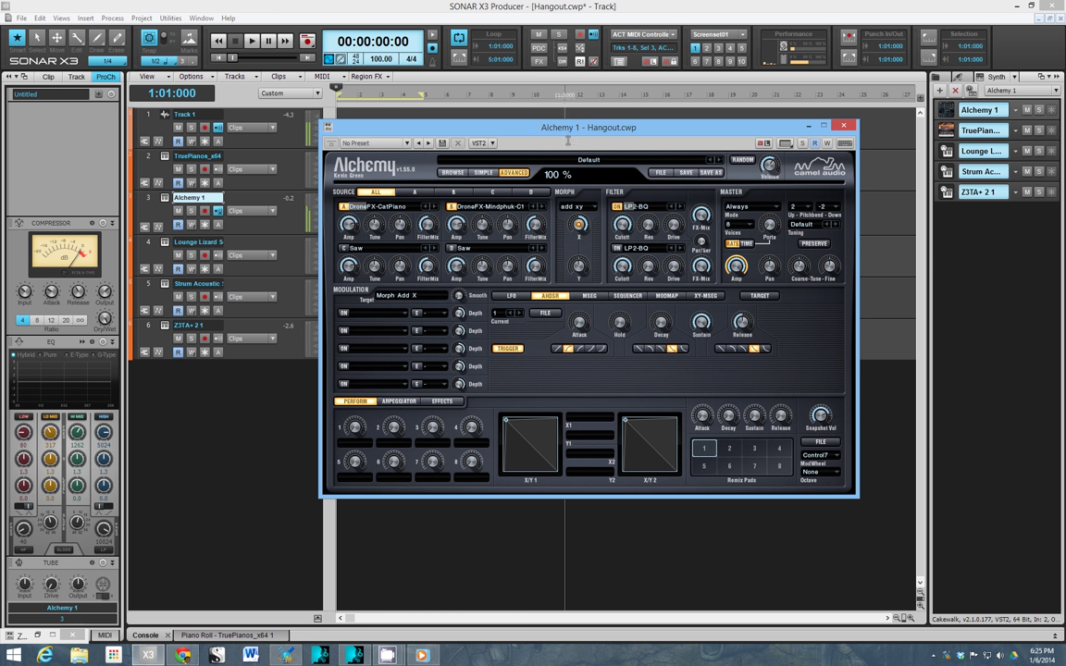
Assign a sine LFO to source A's Coarse tune knob via Add Modulation > LFO
click(412, 193)
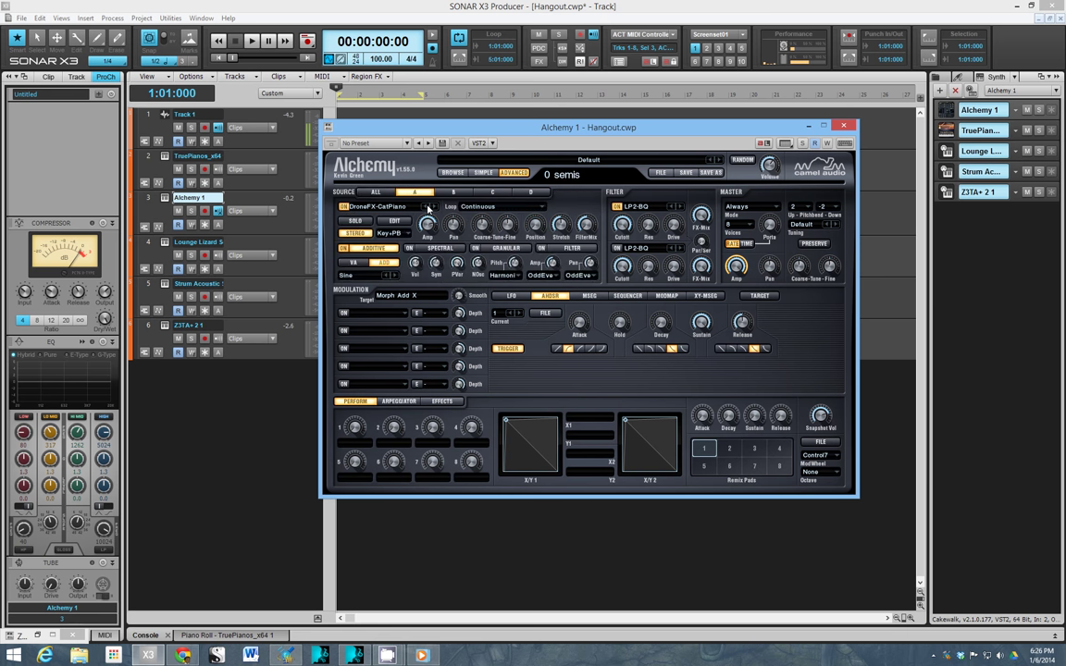
right_click(482, 226)
mouse_move(518, 231)
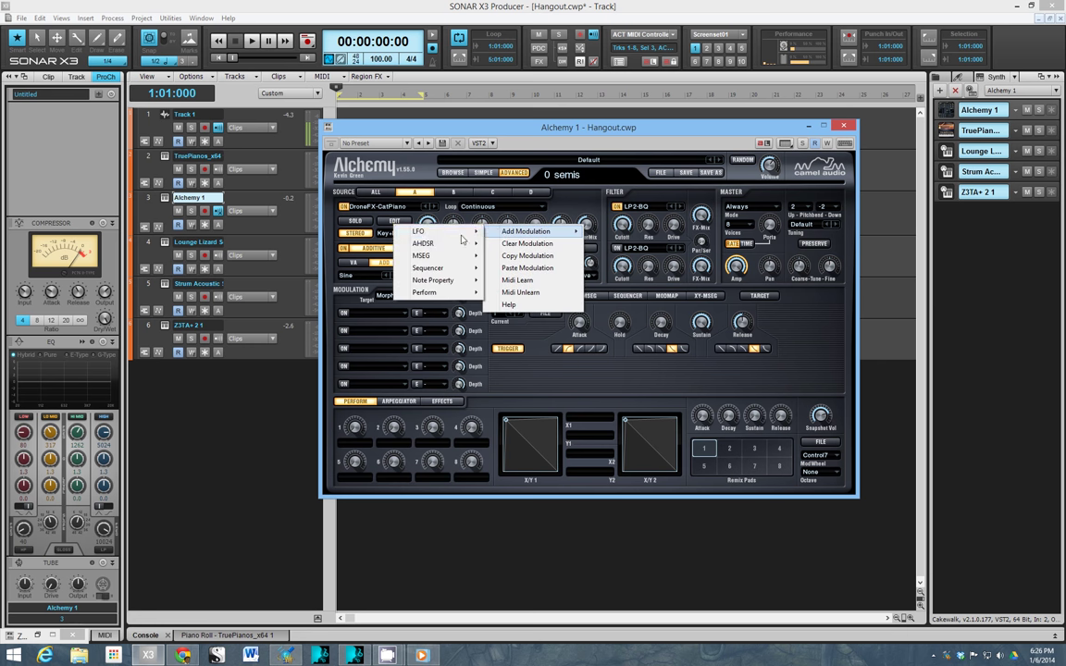
click(429, 235)
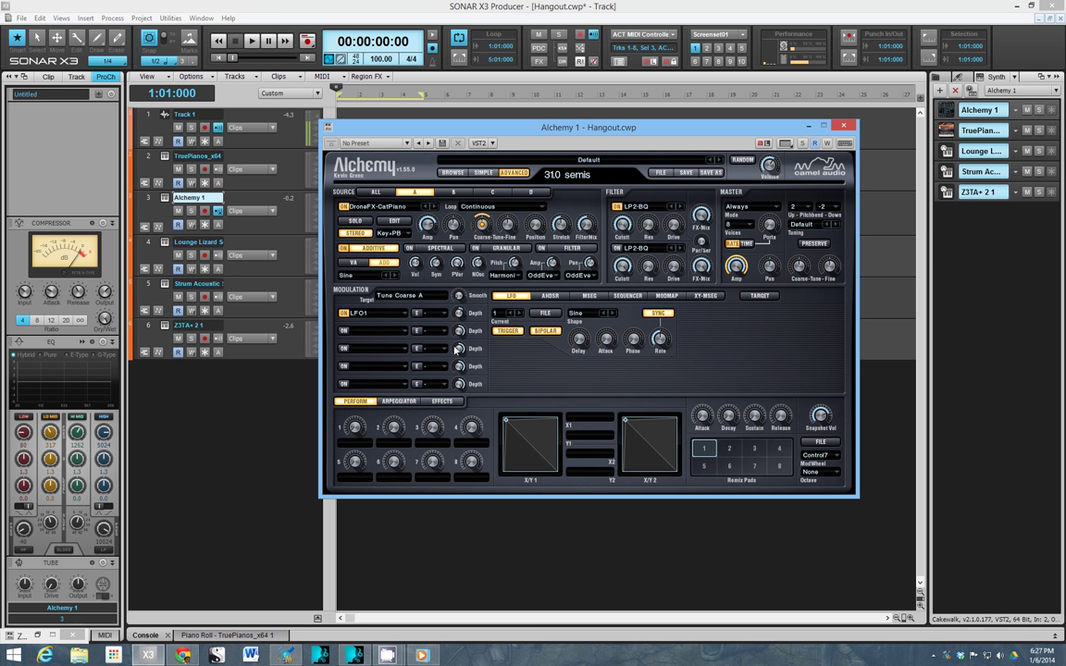
Adjust source A's coarse tune, move X/Y 1 to the right and X/Y 2 to bottom-left
mouse_move(481, 225)
mouse_down()
mouse_move(481, 242)
mouse_move(477, 225)
mouse_up()
drag(508, 428, 555, 451)
drag(616, 417, 626, 463)
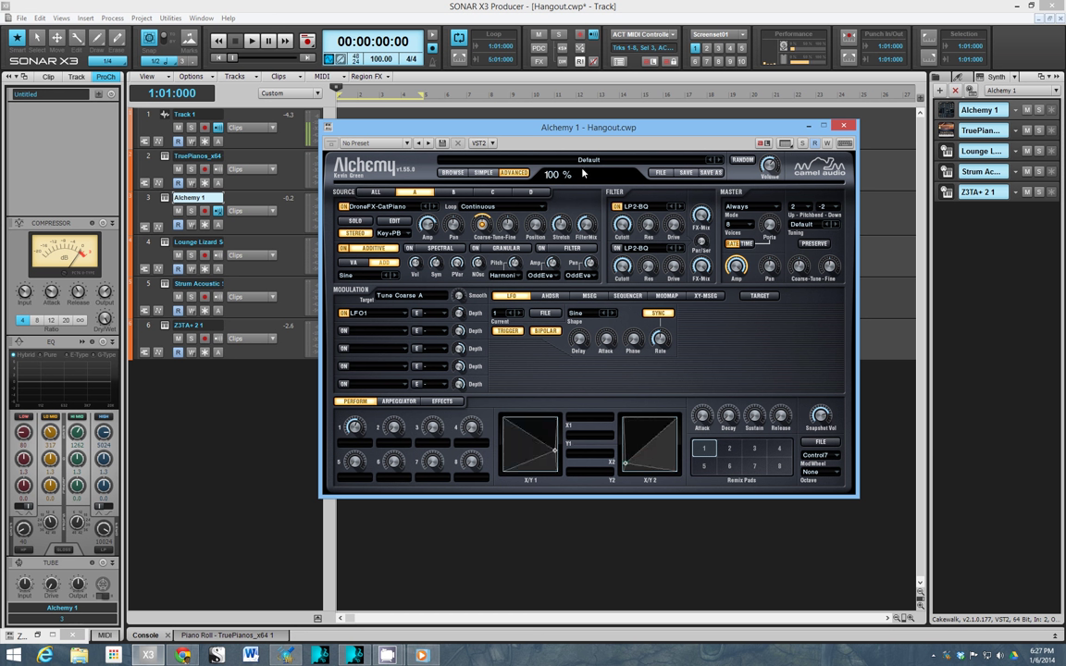
Load the Guitar | Bard's Tale preset and try remix pads 5, 6, 3 and 7
click(452, 173)
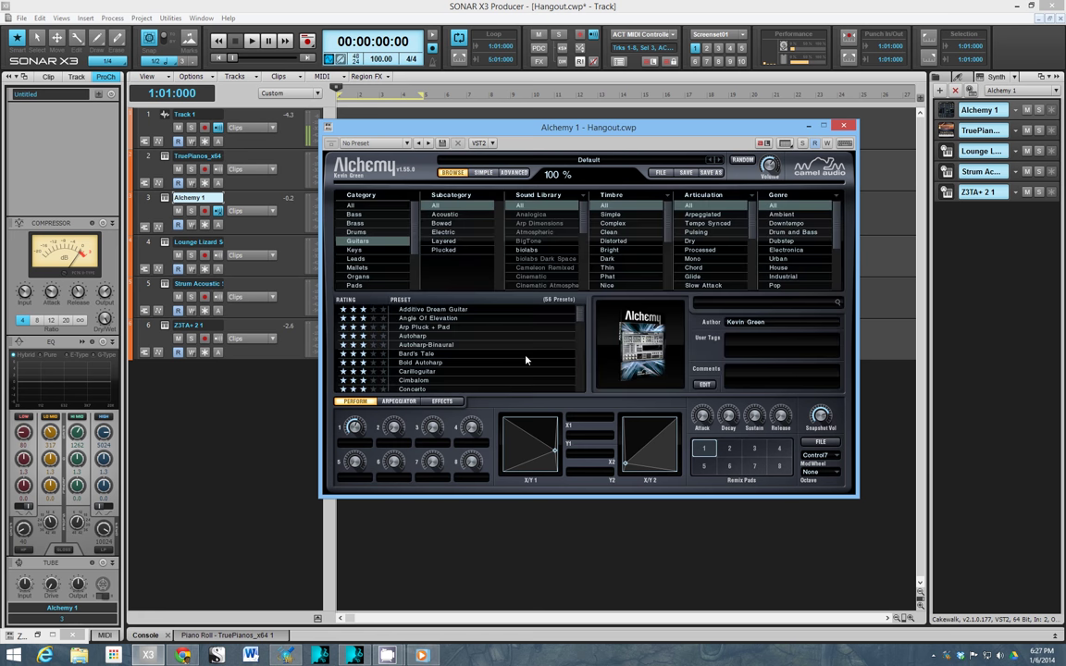
click(431, 355)
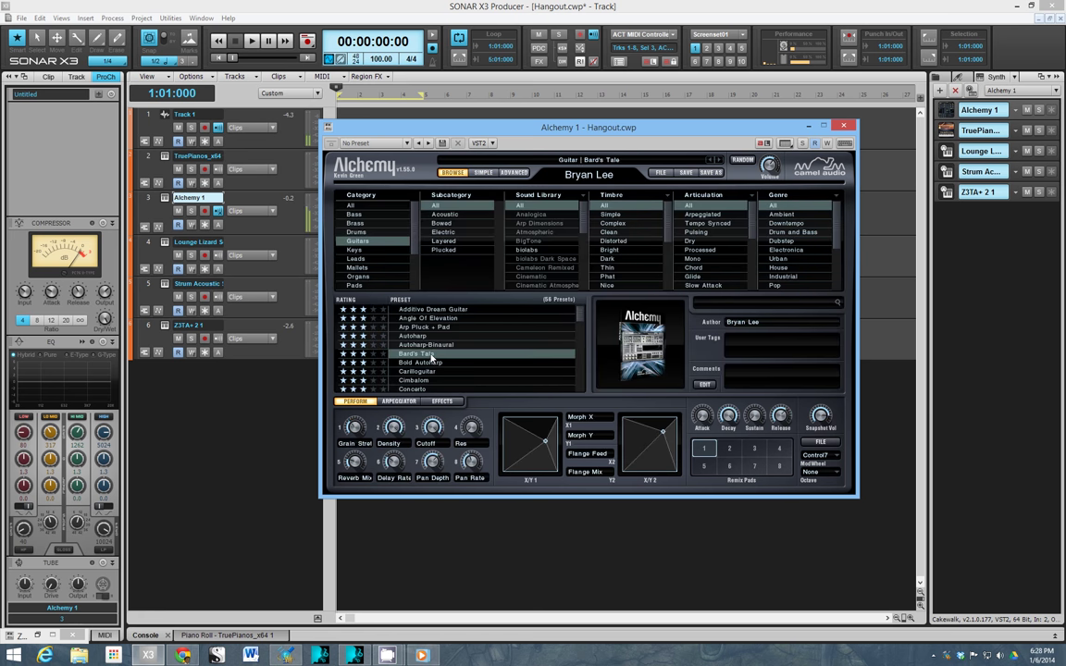
click(704, 465)
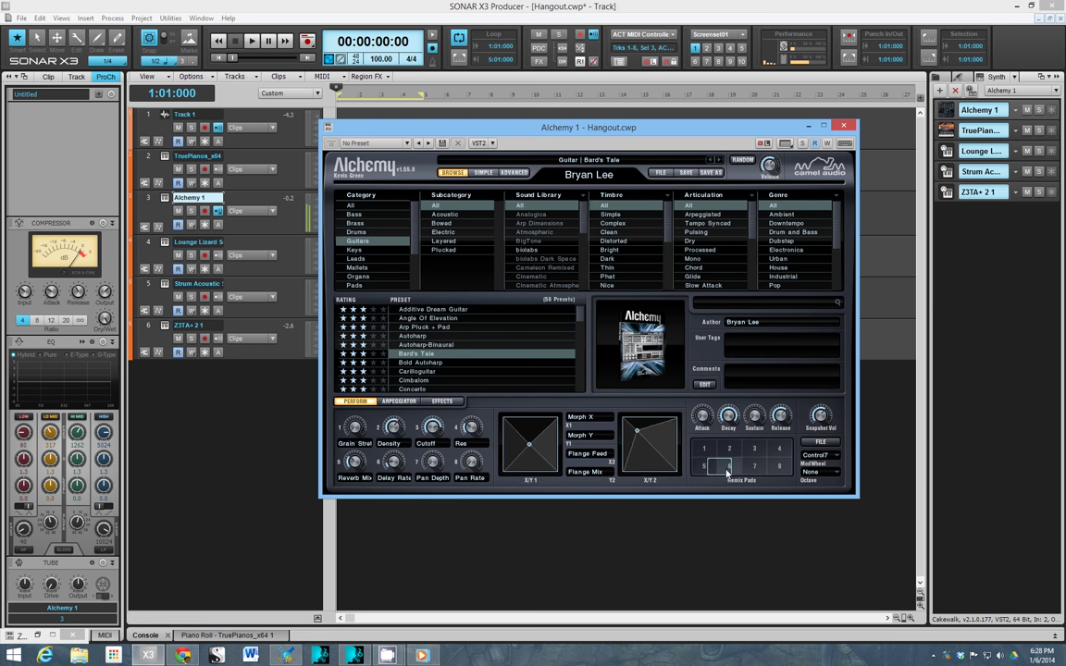
click(728, 467)
click(754, 448)
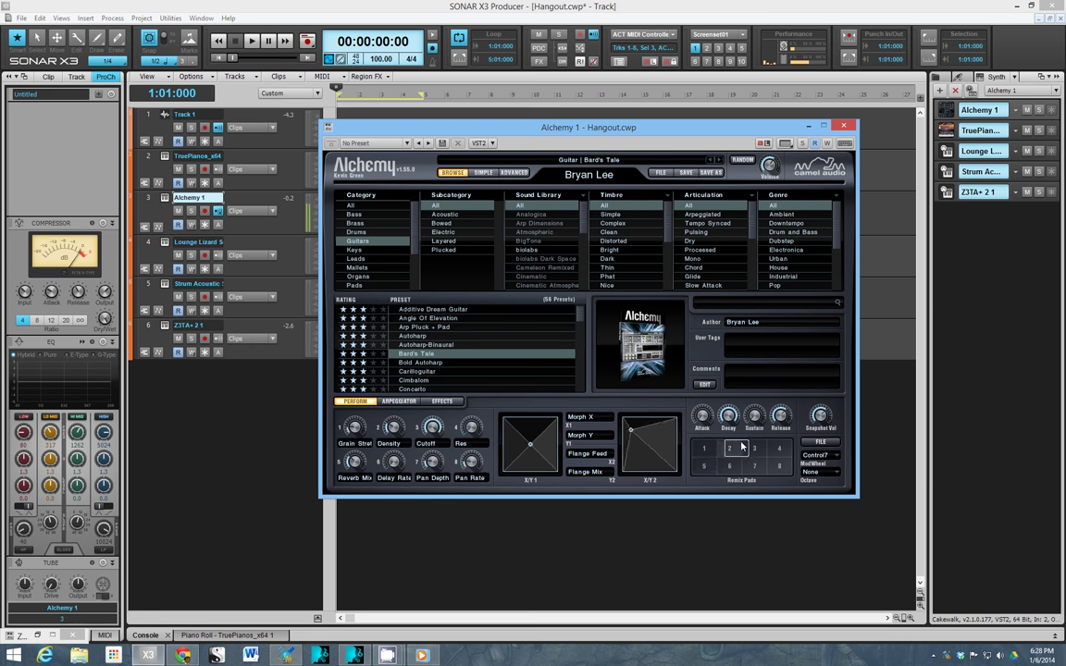
click(754, 466)
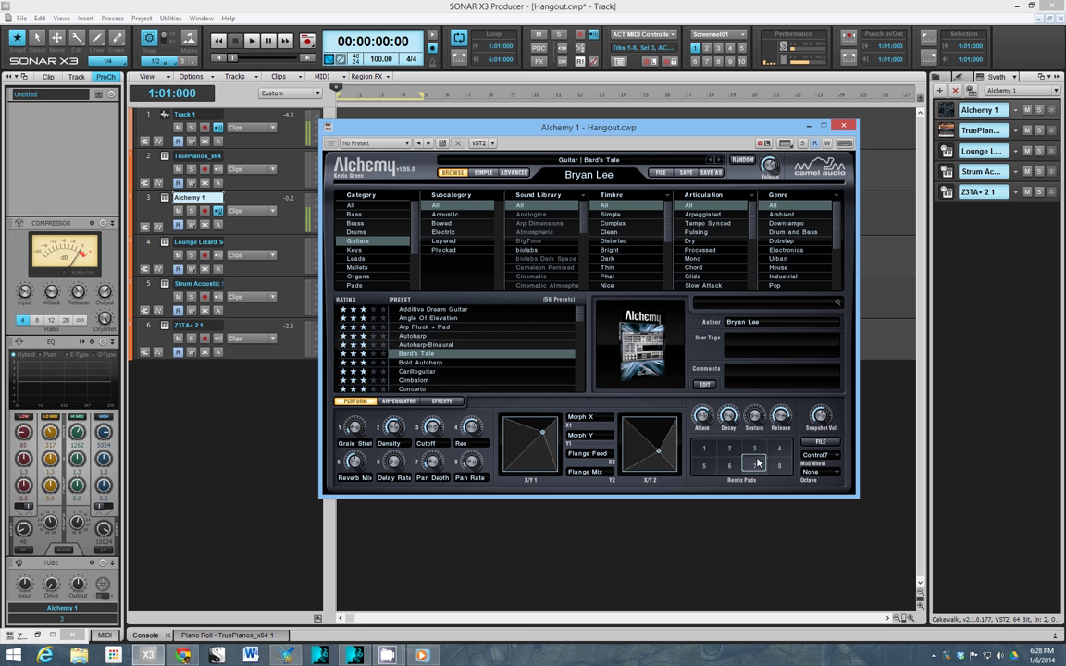
Morph through remix pads 4, 3, 2, 6 and 1, then show the ADVANCED view
click(780, 447)
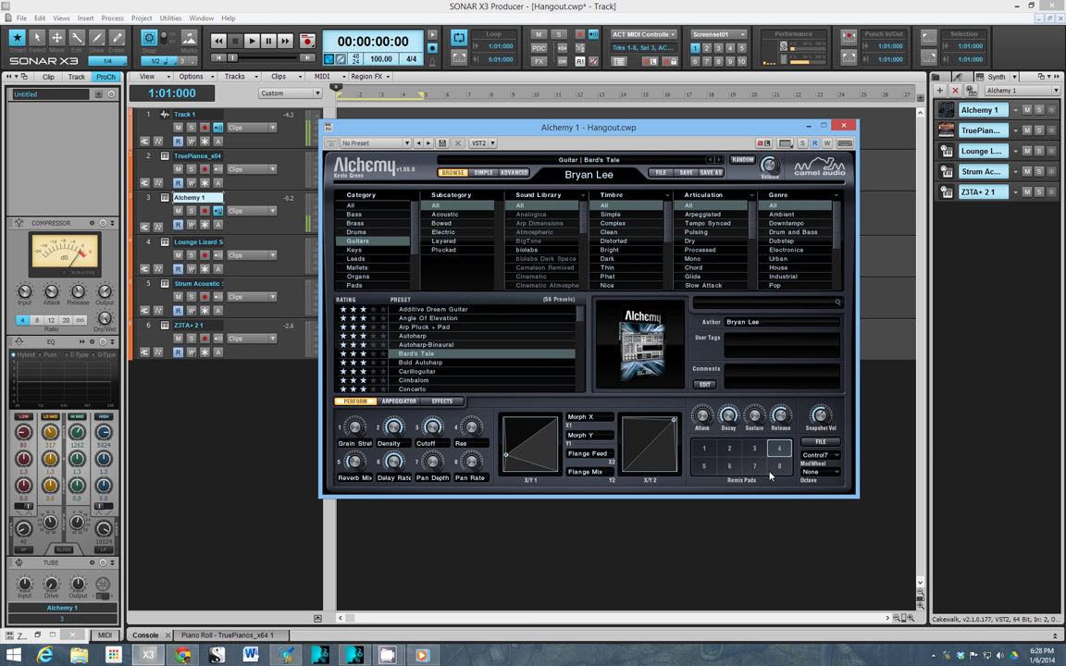
click(756, 449)
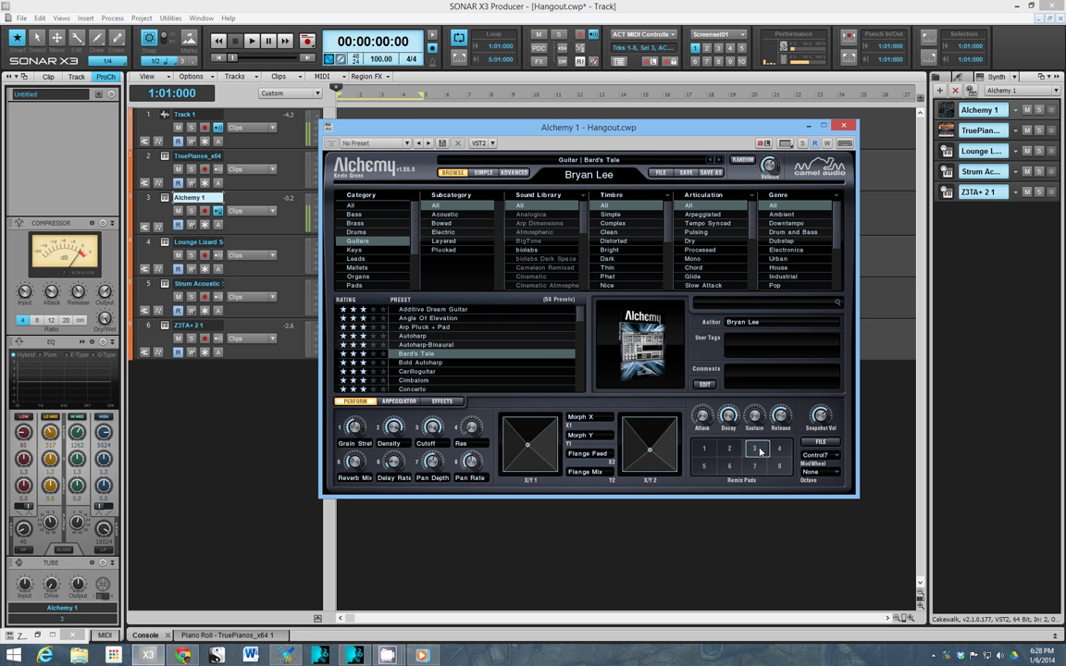
click(729, 449)
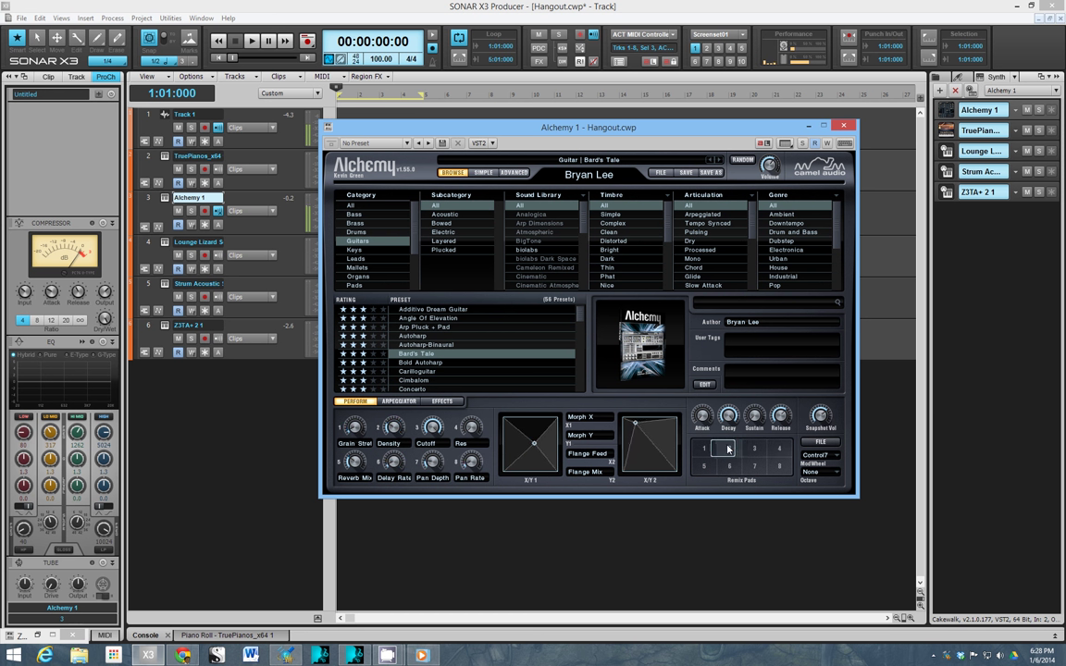
click(729, 468)
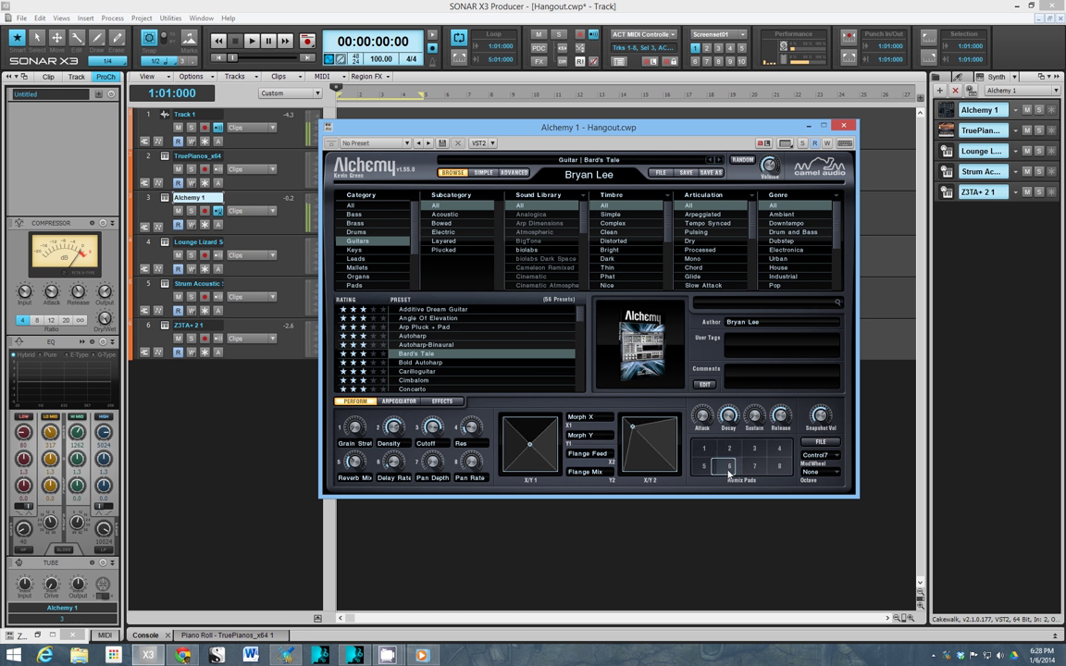
click(705, 450)
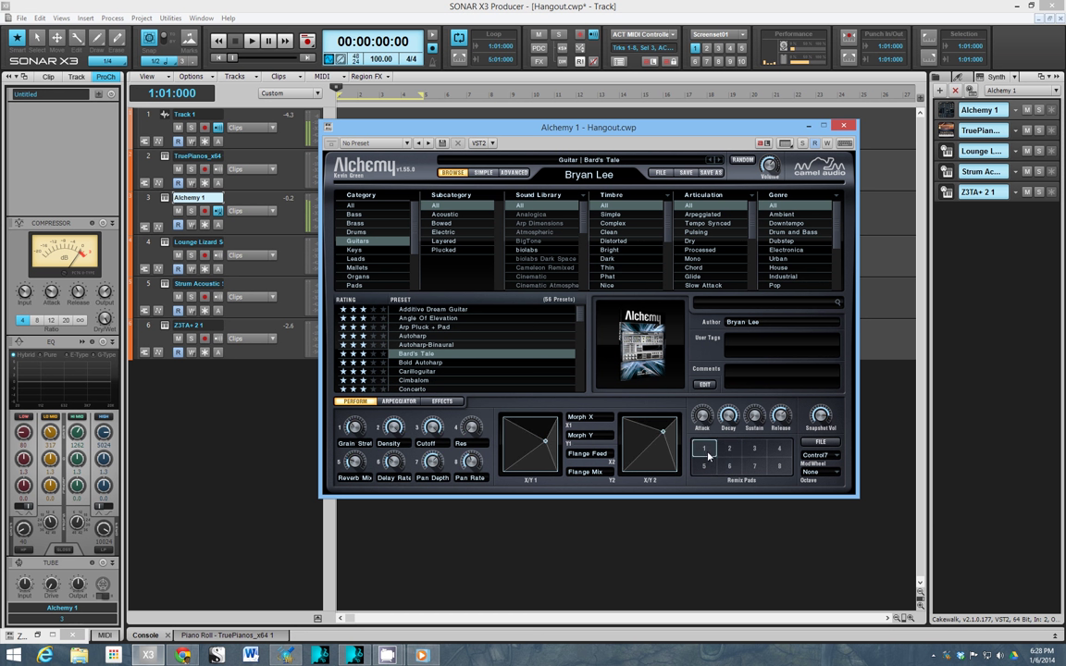
click(514, 173)
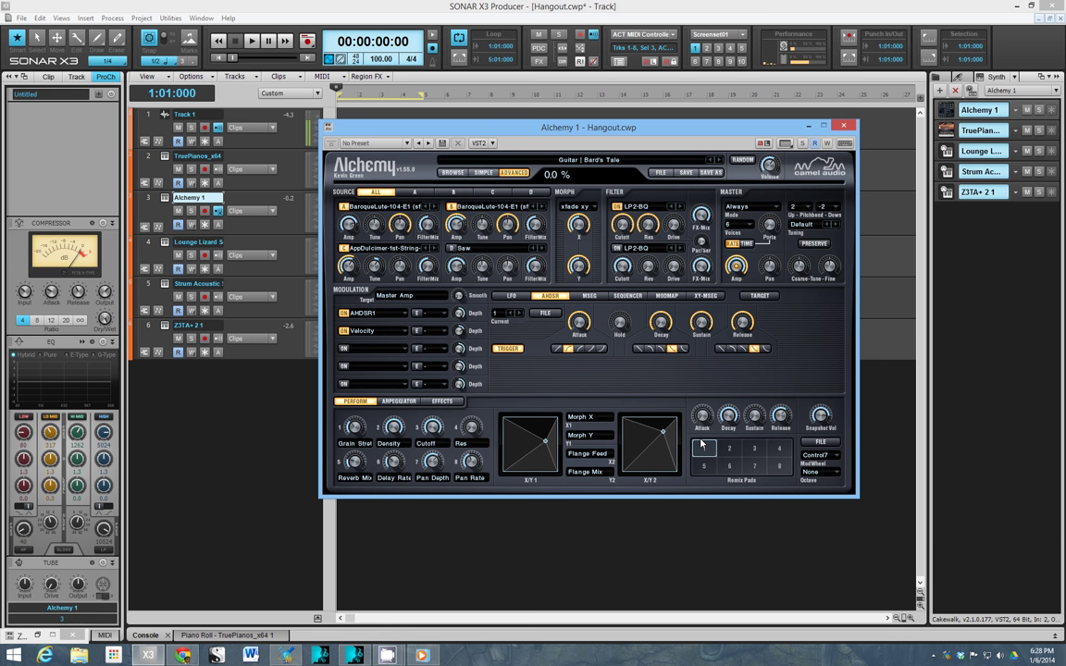
Morph Bard's Tale through remix pads 1 and 3, inspect source A's settings, then return to the Guitars browser
click(702, 447)
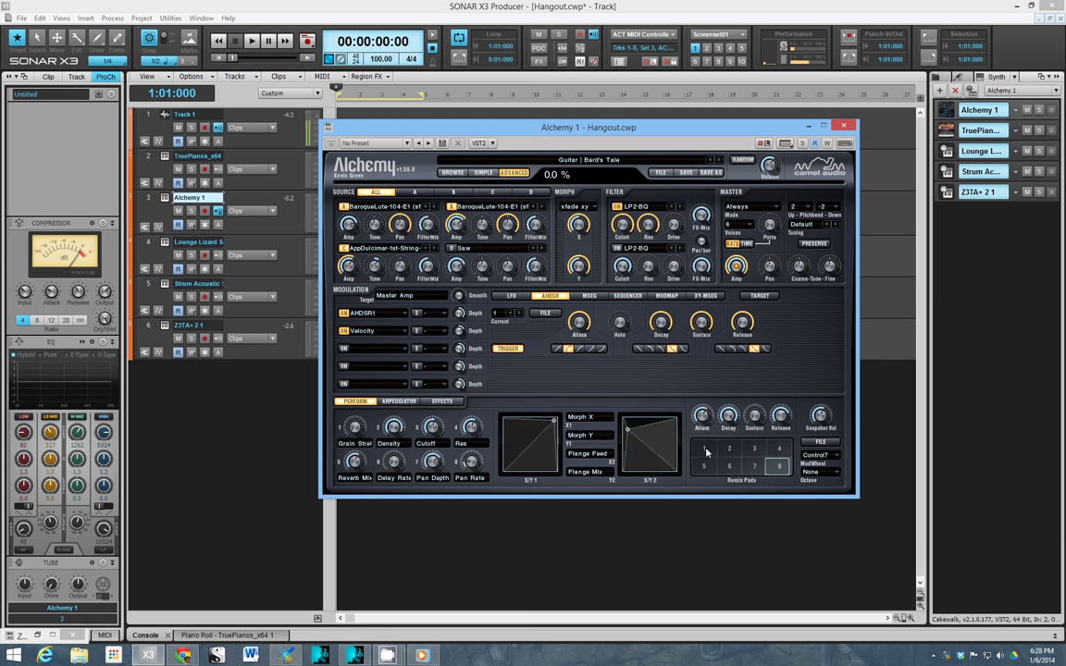
click(754, 448)
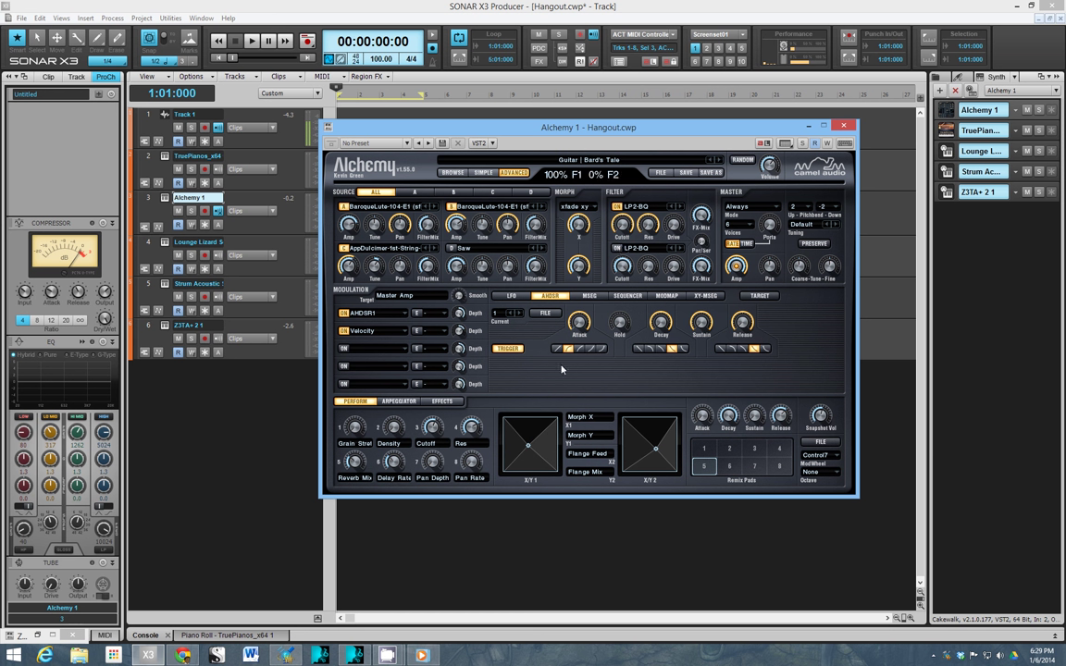
click(417, 193)
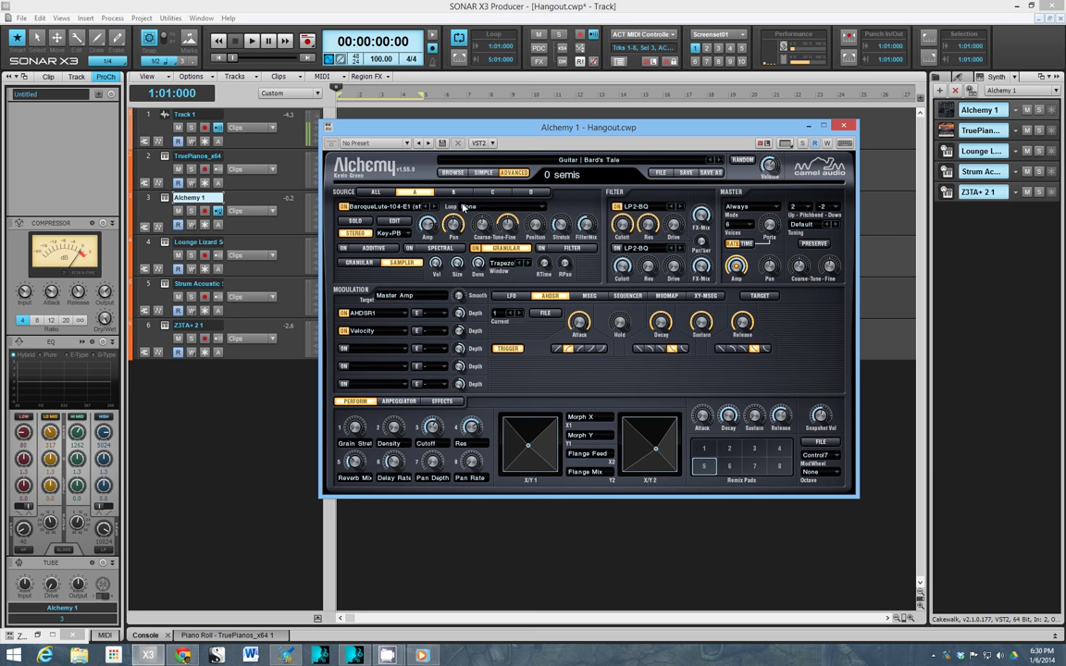
click(453, 172)
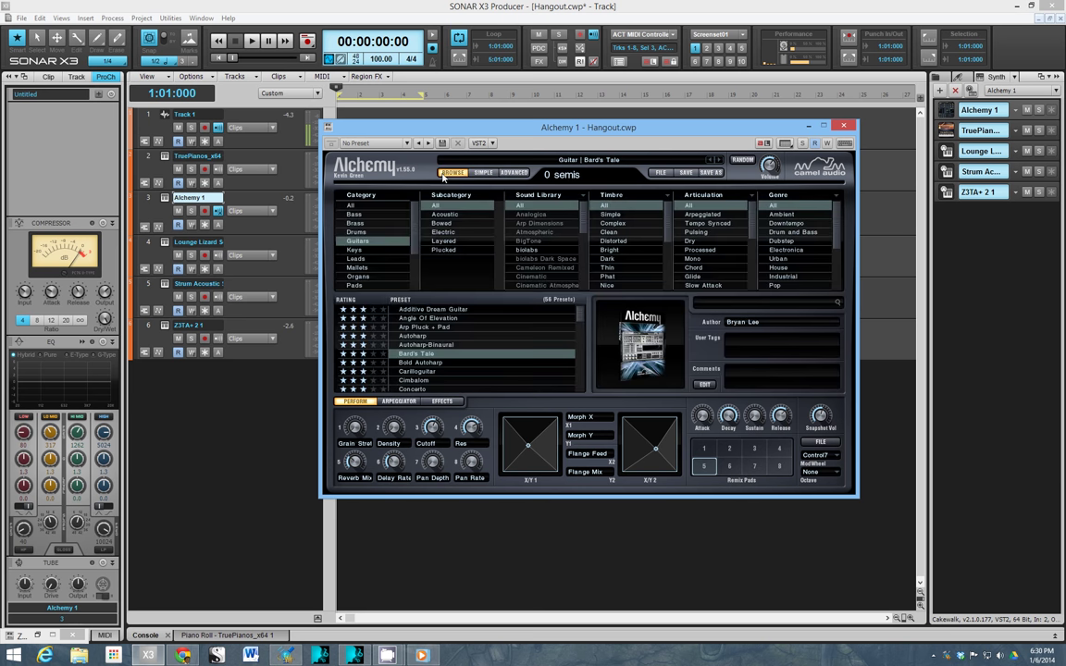
Load the Mallet | Baroque preset from all 1583 presets and raise the Bus 2 fader
click(371, 244)
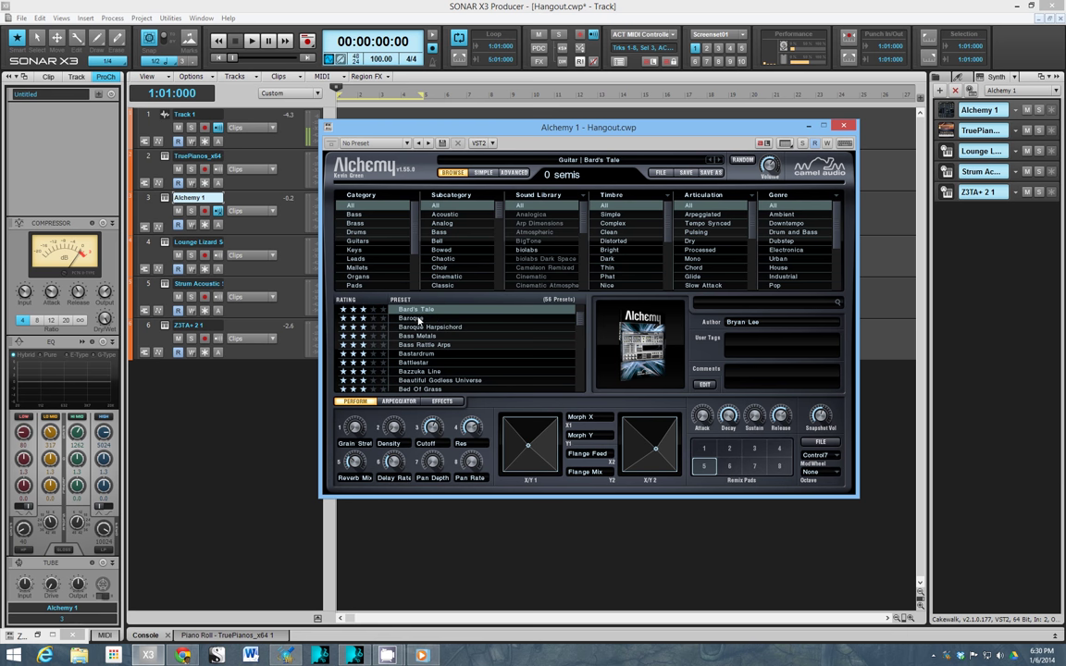
click(418, 319)
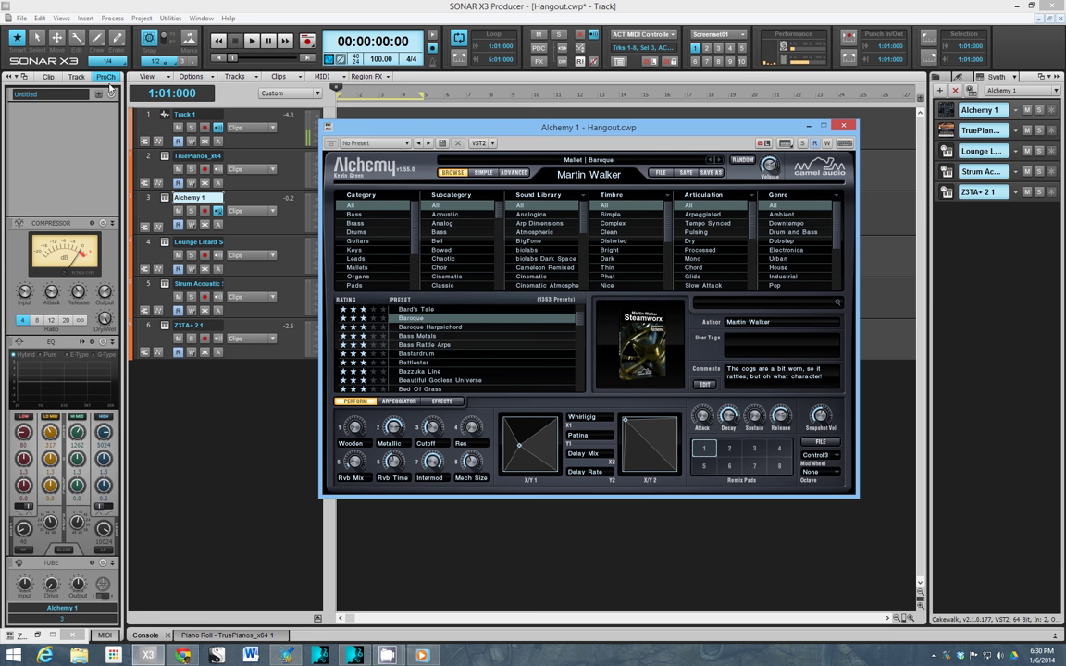
click(158, 214)
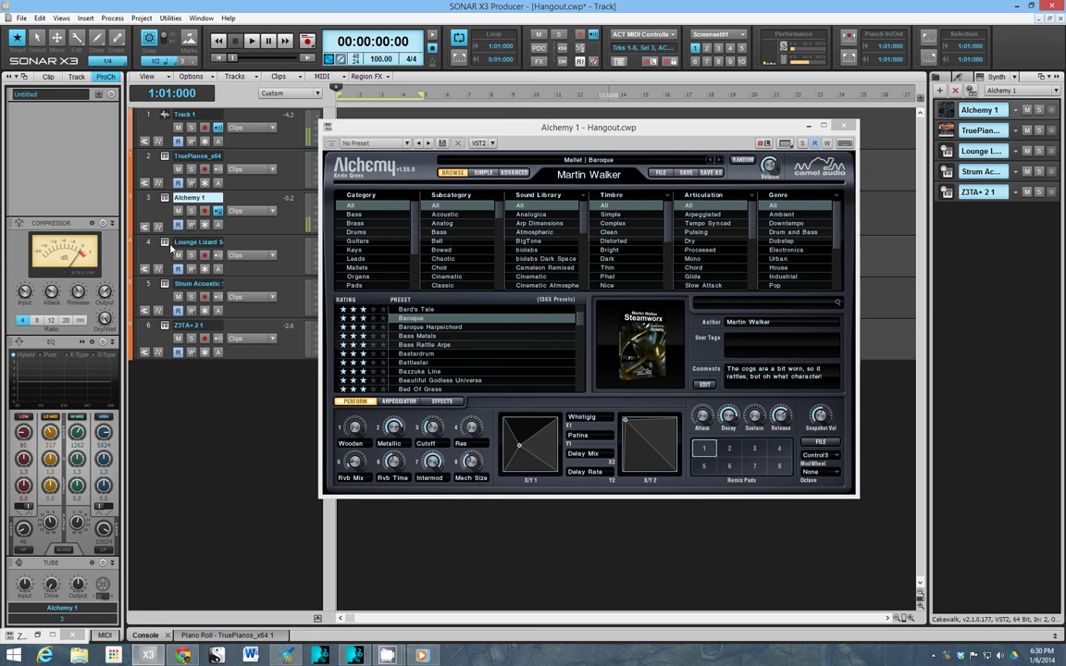
click(105, 81)
drag(91, 548, 92, 513)
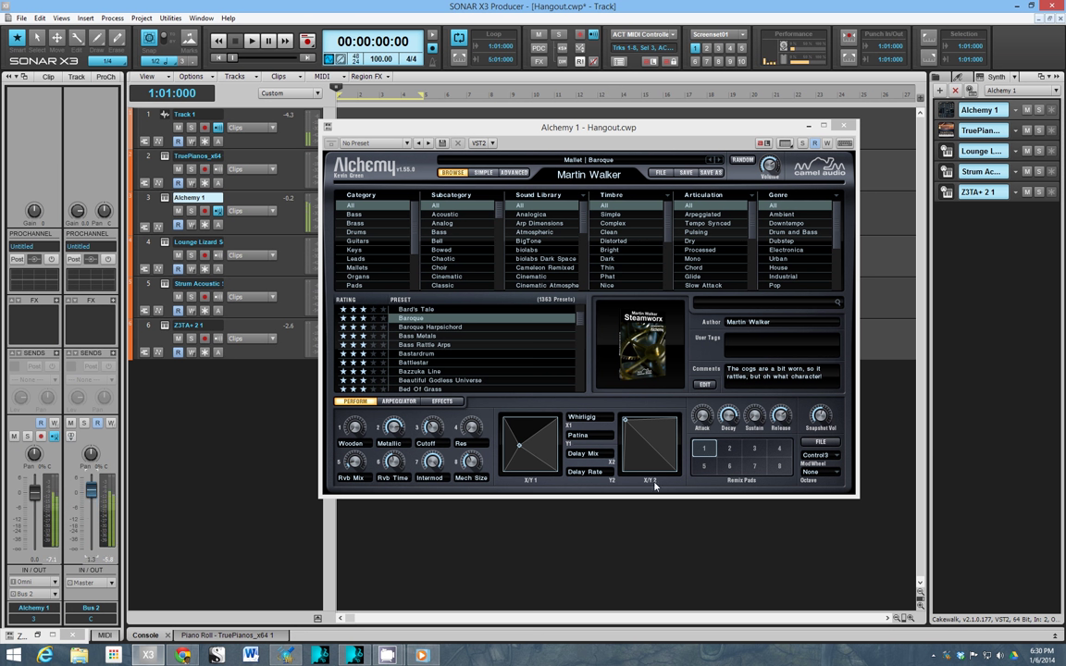
Morph the Baroque sound through remix pads 5, 7, 8 and 4, then glide between pads 2 and 3
click(693, 471)
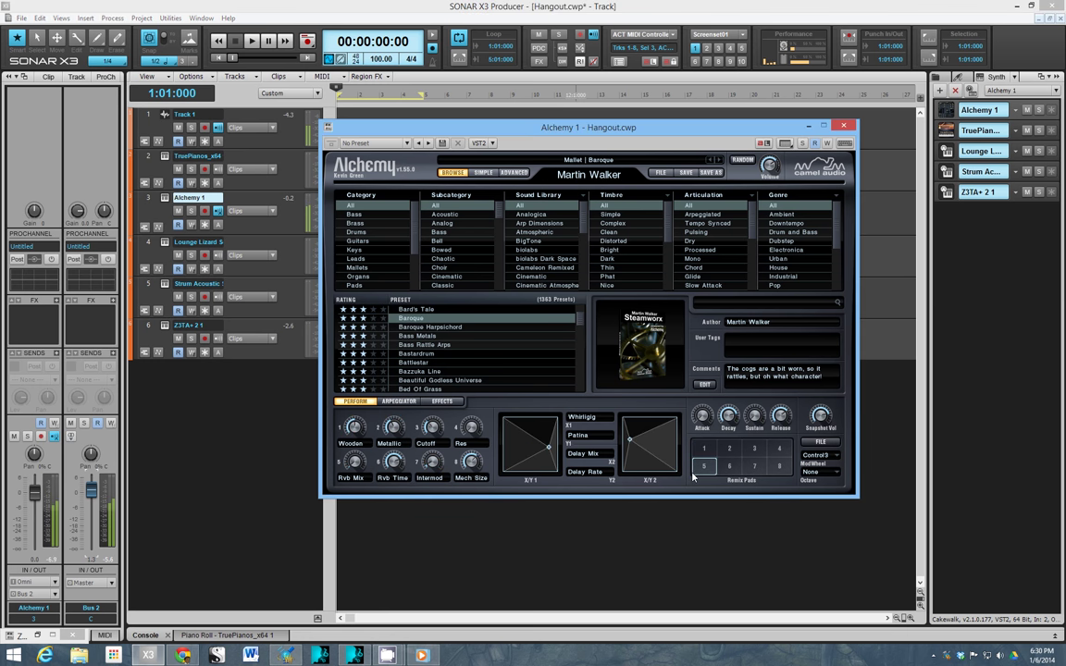
click(752, 469)
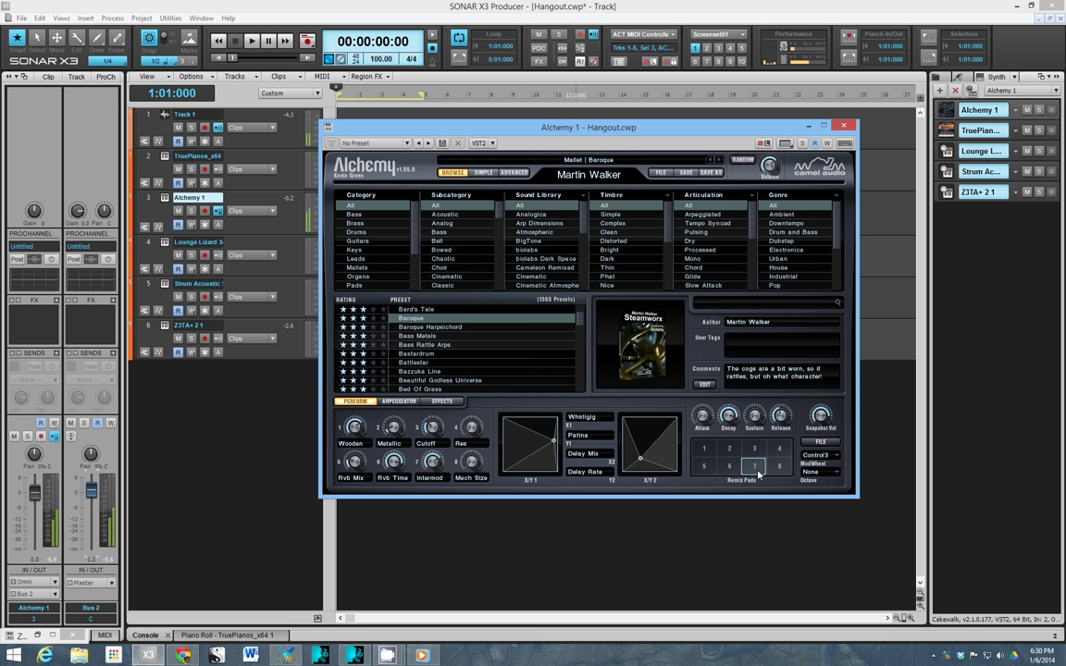
click(781, 468)
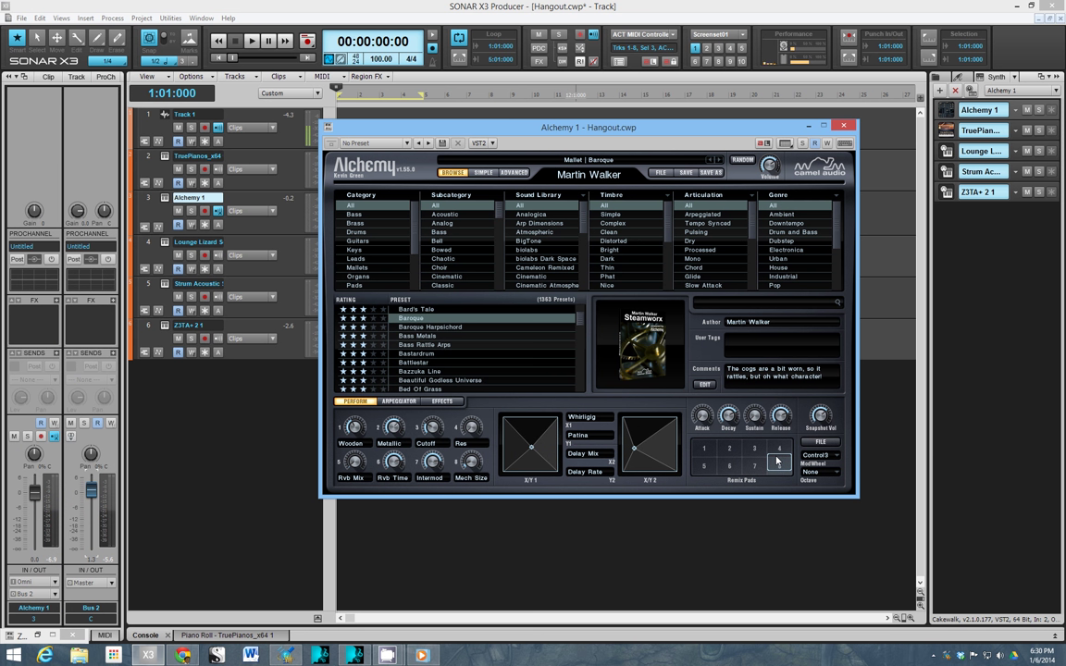
click(780, 465)
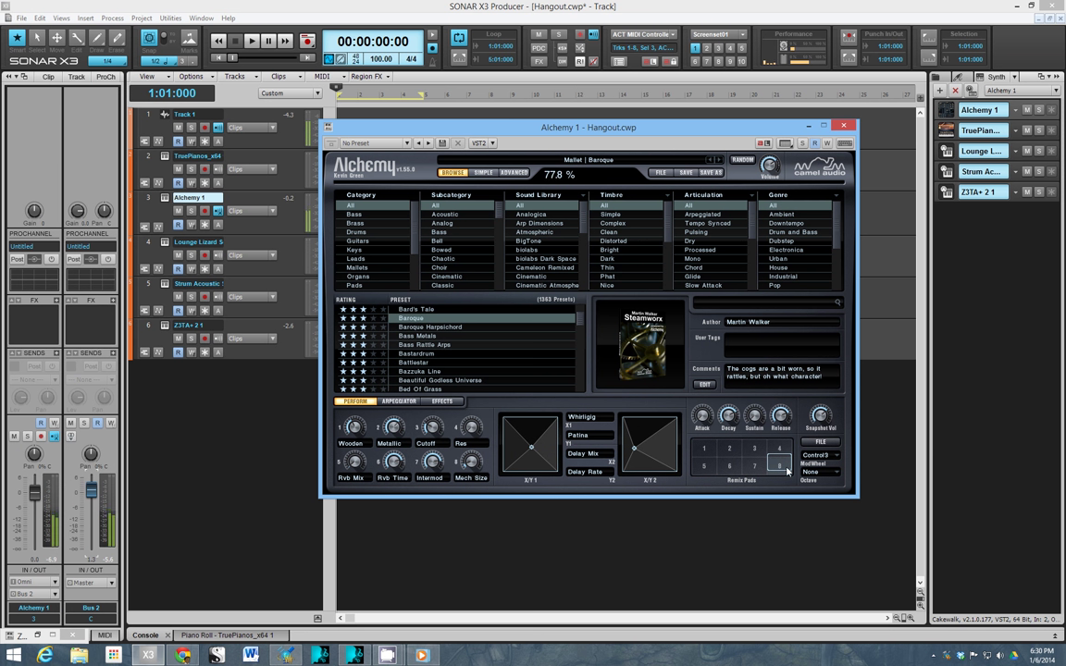
click(786, 447)
drag(785, 447, 761, 482)
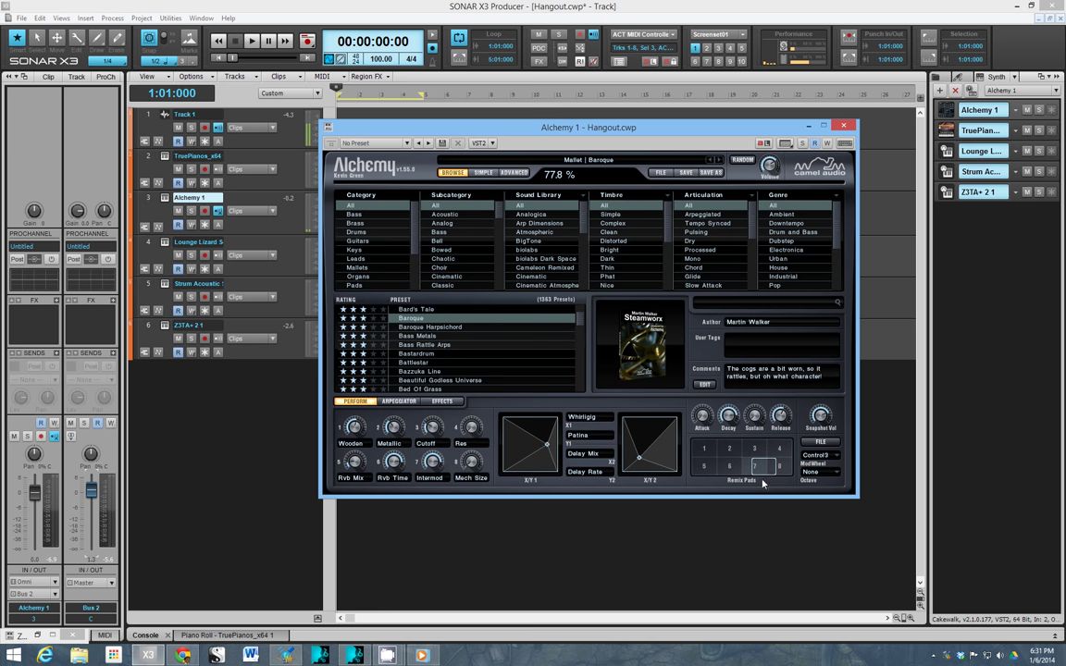